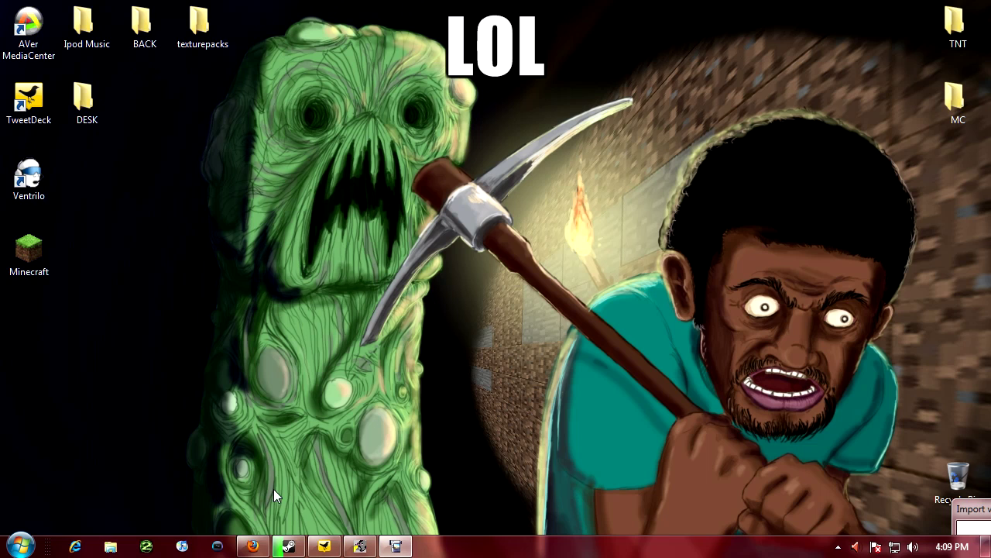
Step: Restore the Firefox YouTube window from its taskbar preview
mouse_move(253, 546)
click(245, 492)
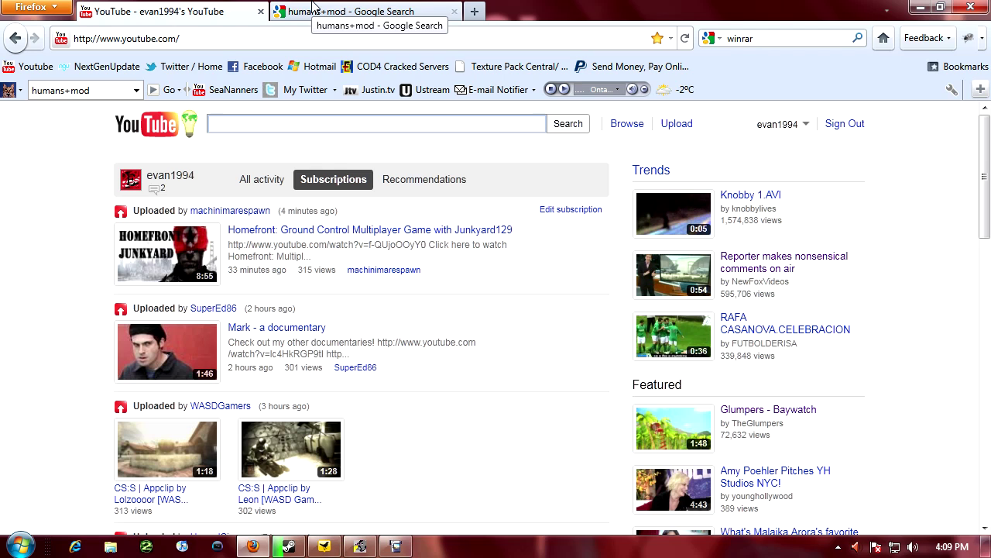
Step: Open the [MOD]Humans forum thread from the humans+mod results and follow its MCMODCENTER download link
click(315, 7)
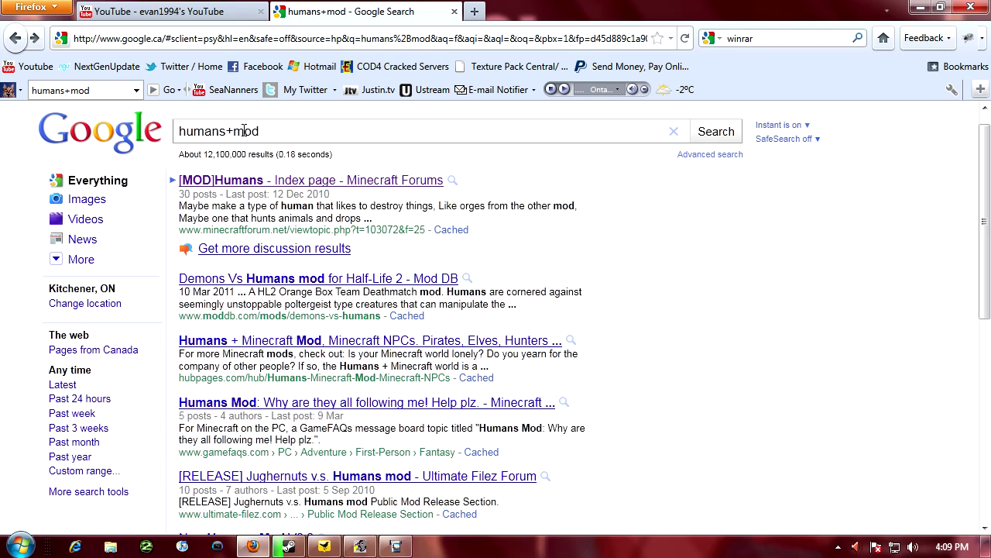
click(264, 180)
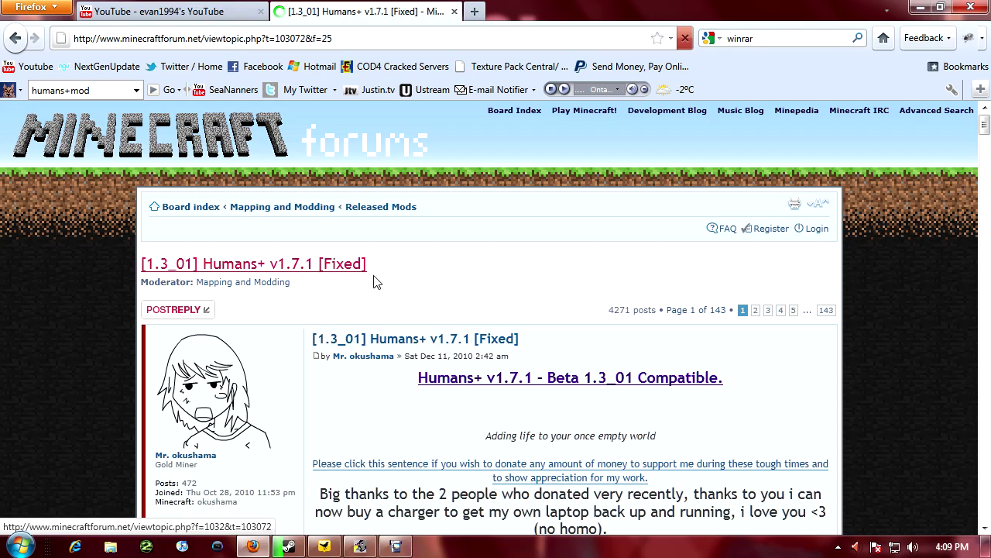
scroll(401, 225, down, 3)
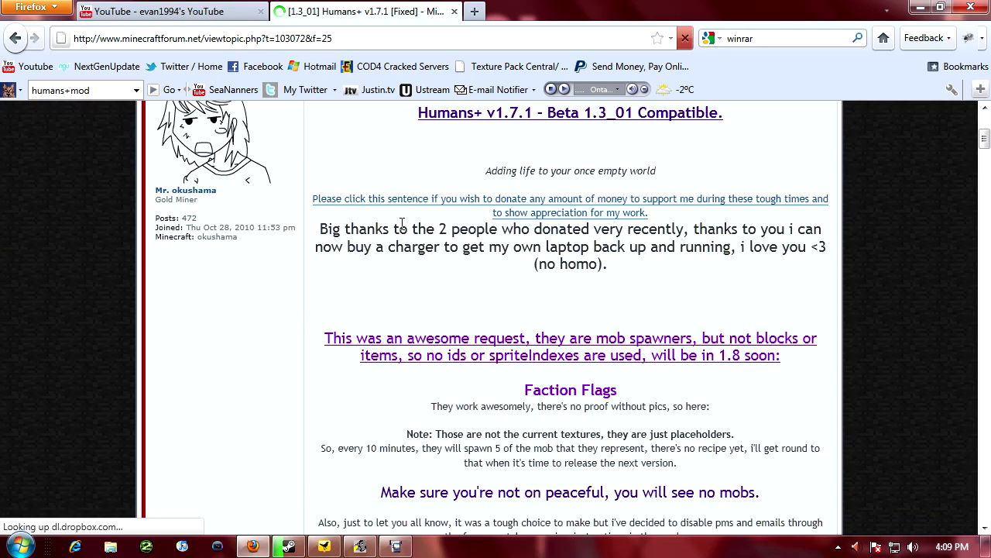
scroll(402, 224, down, 15)
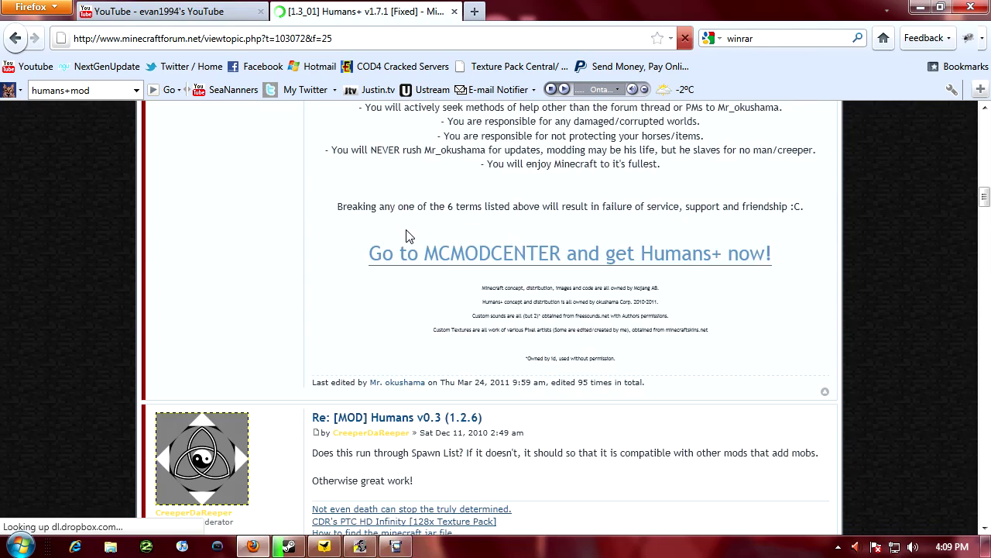
scroll(339, 268, up, 8)
scroll(343, 317, down, 7)
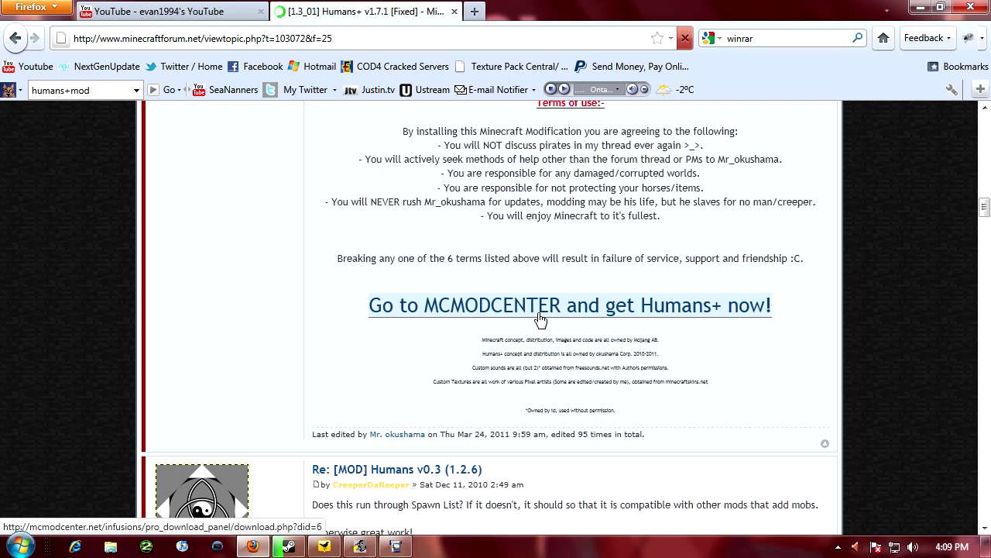
click(637, 320)
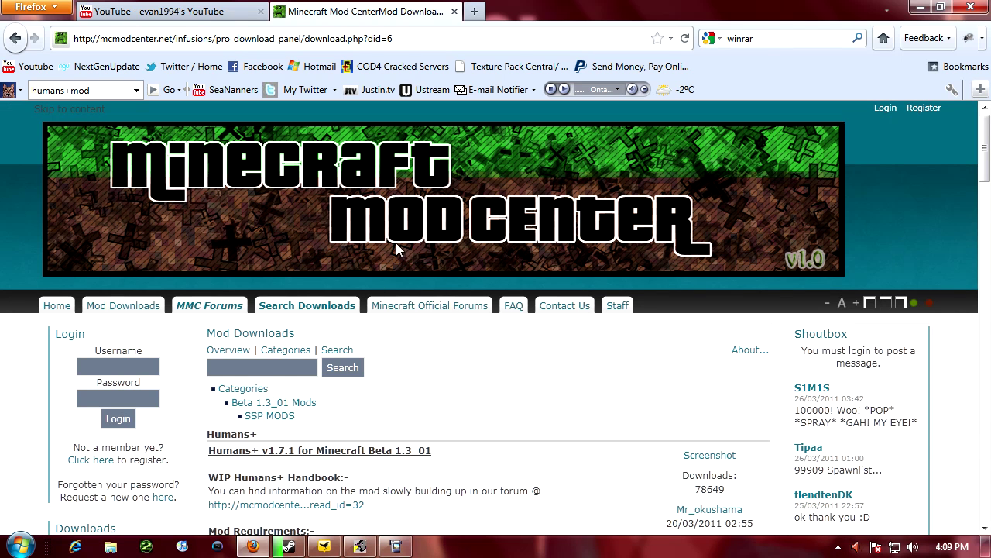
scroll(306, 233, down, 6)
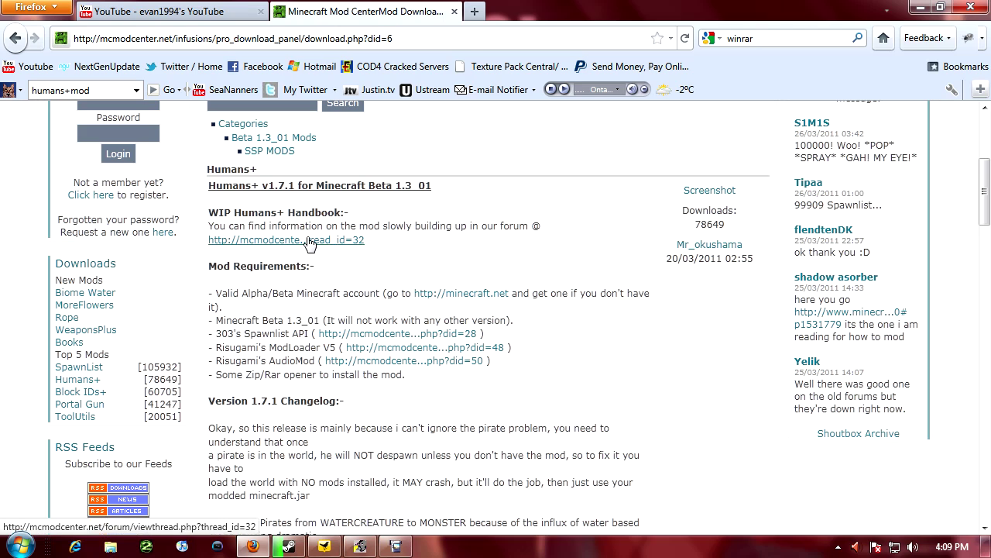
click(474, 12)
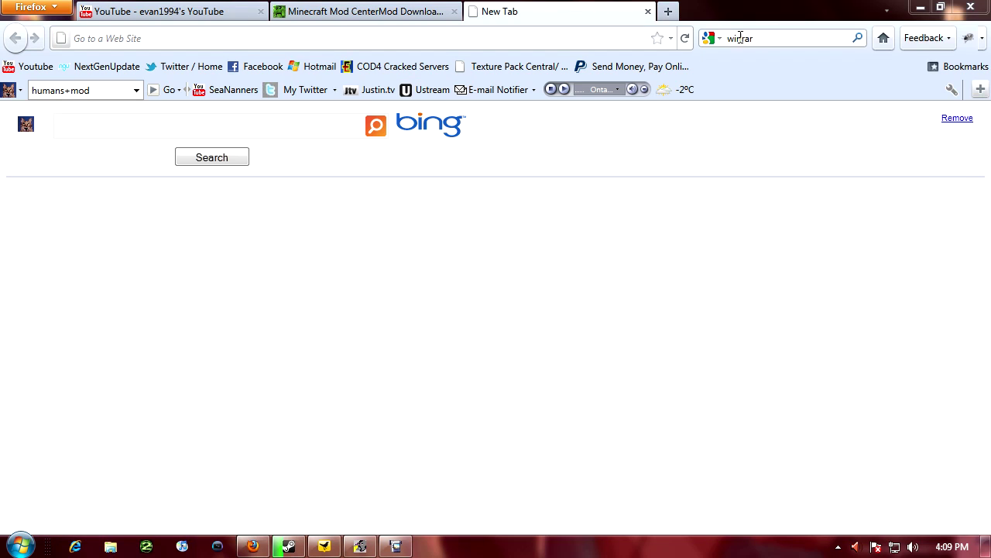
click(763, 40)
key(Return)
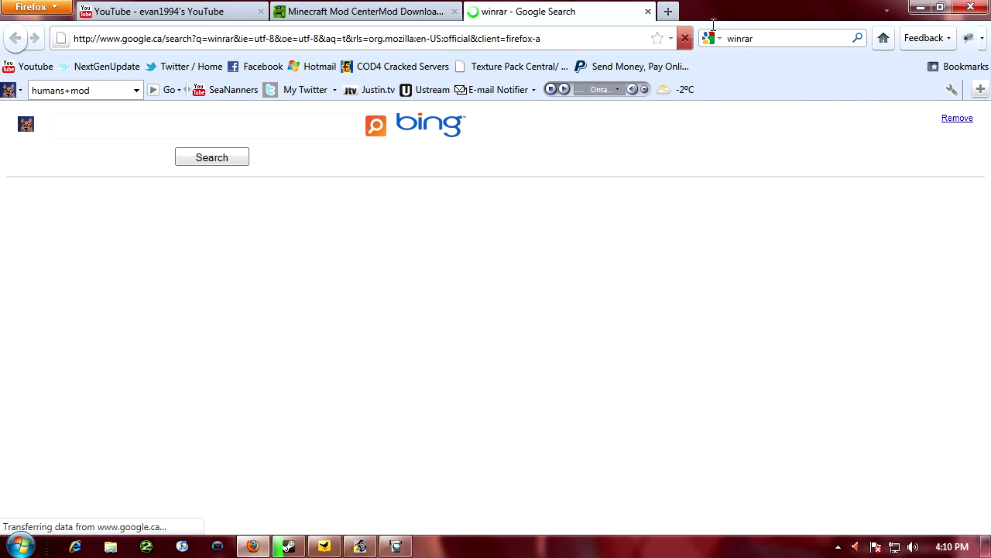
click(216, 257)
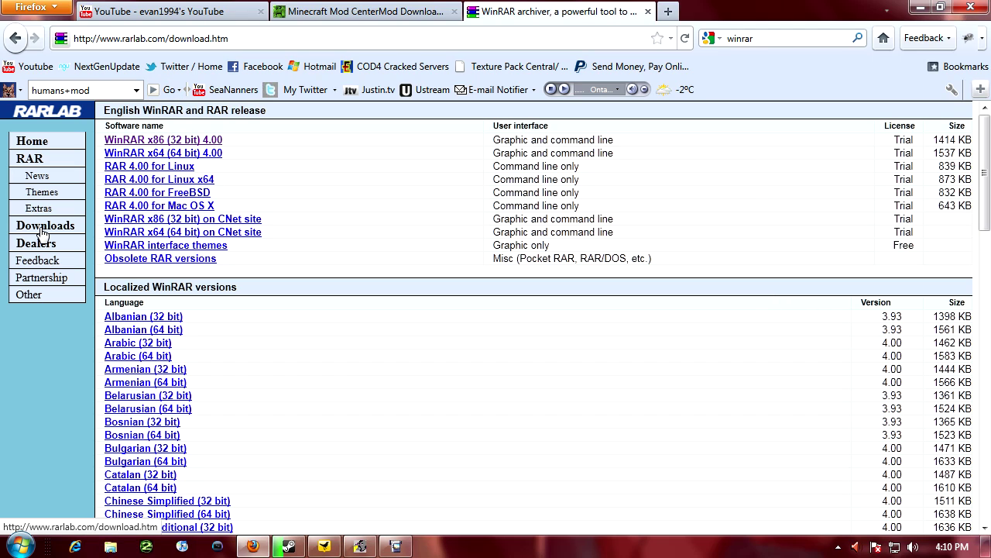
click(171, 144)
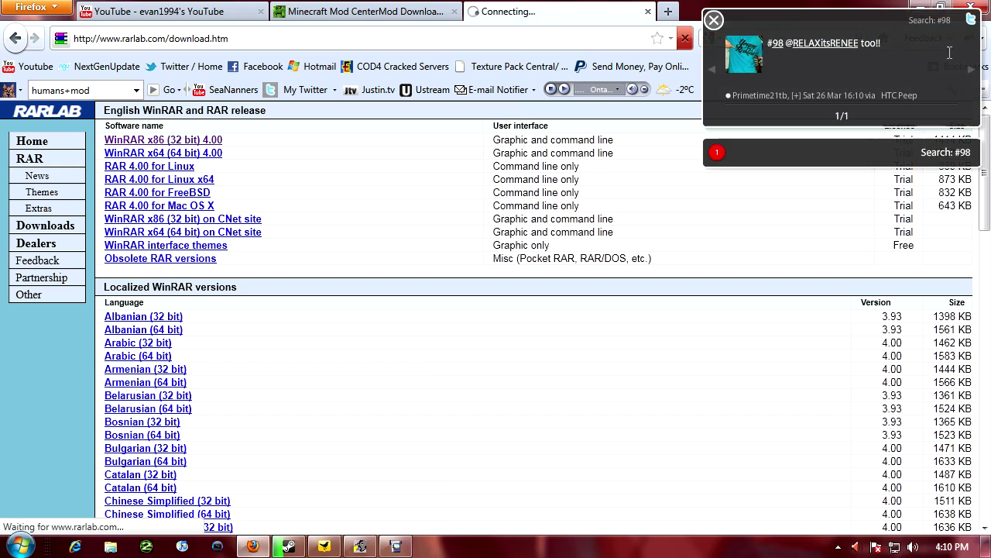
click(947, 387)
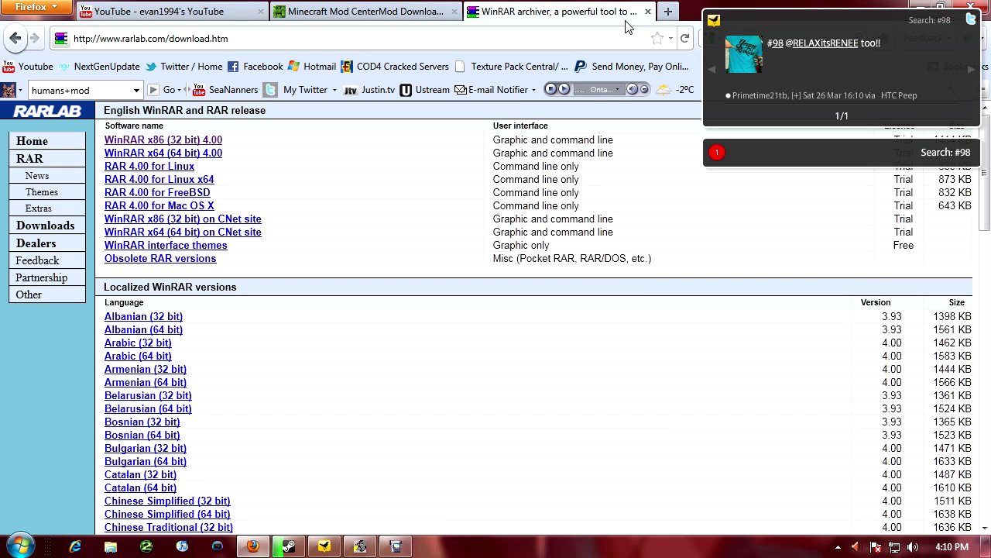
click(648, 12)
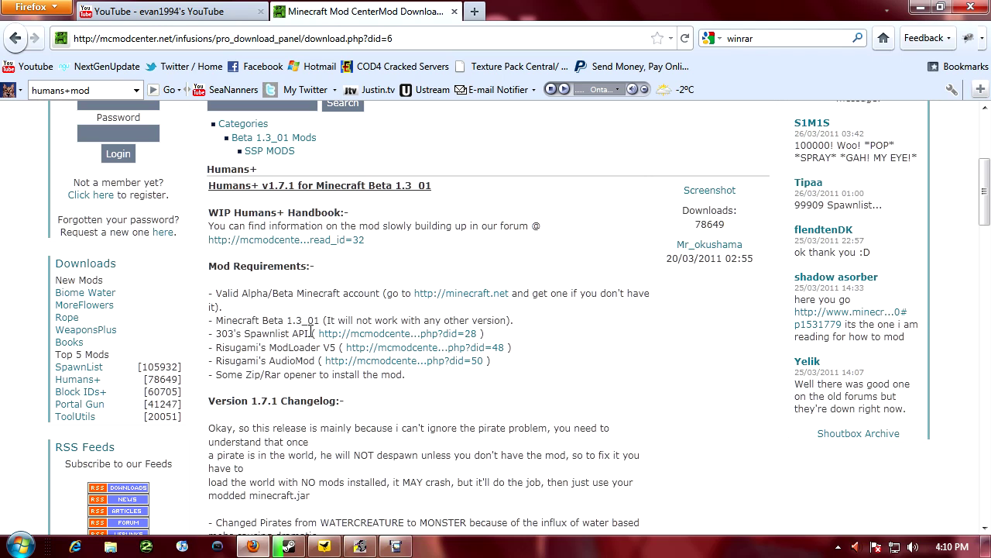
click(343, 338)
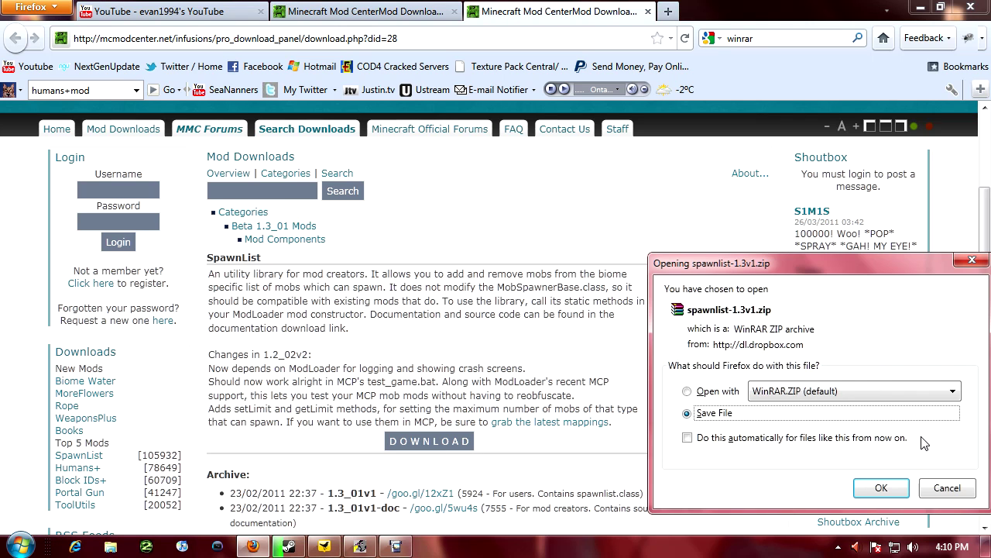
click(945, 488)
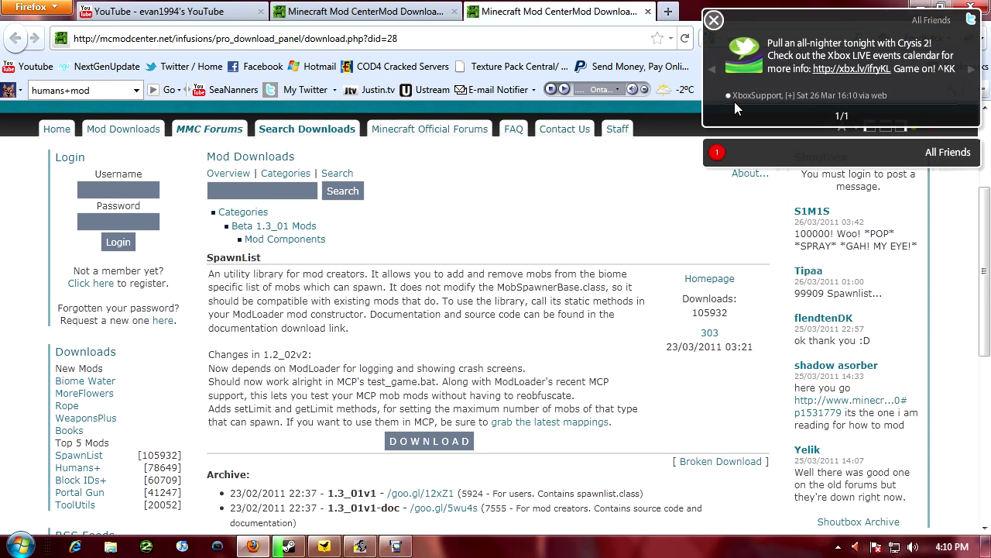
click(648, 10)
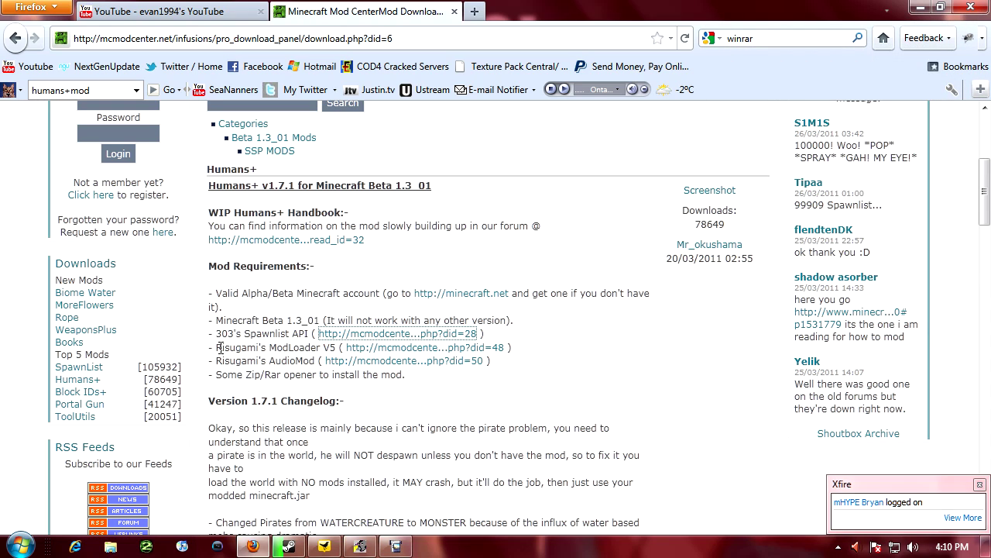
click(401, 350)
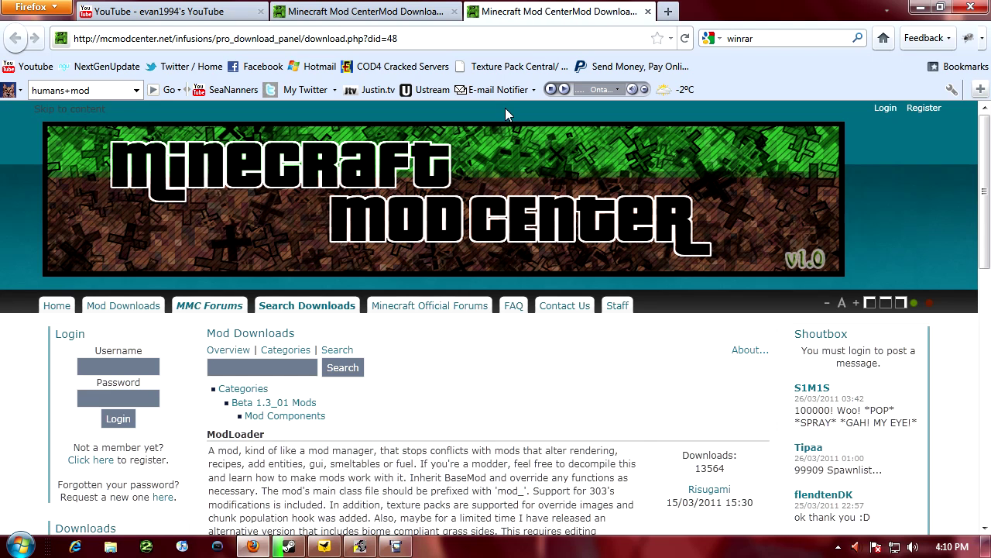
scroll(505, 113, down, 2)
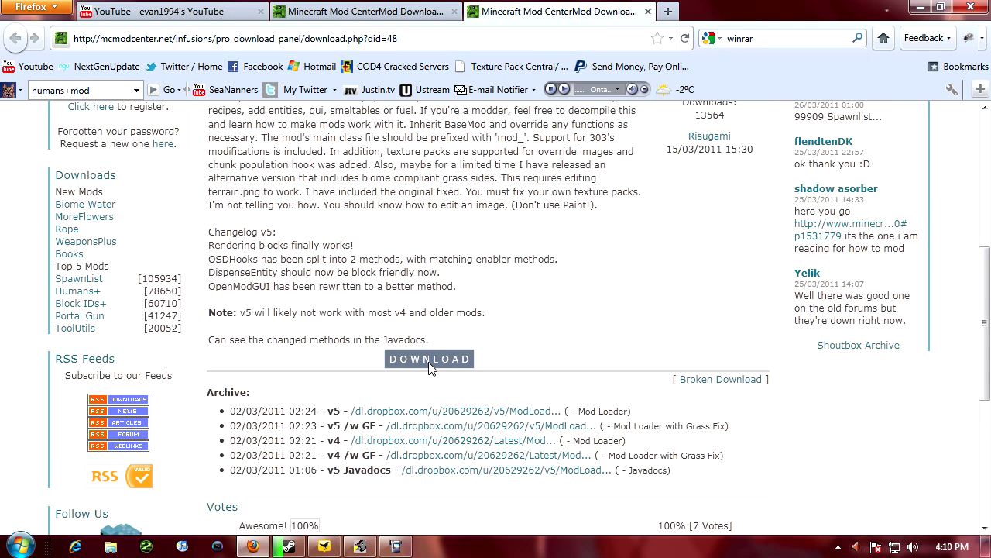
click(449, 358)
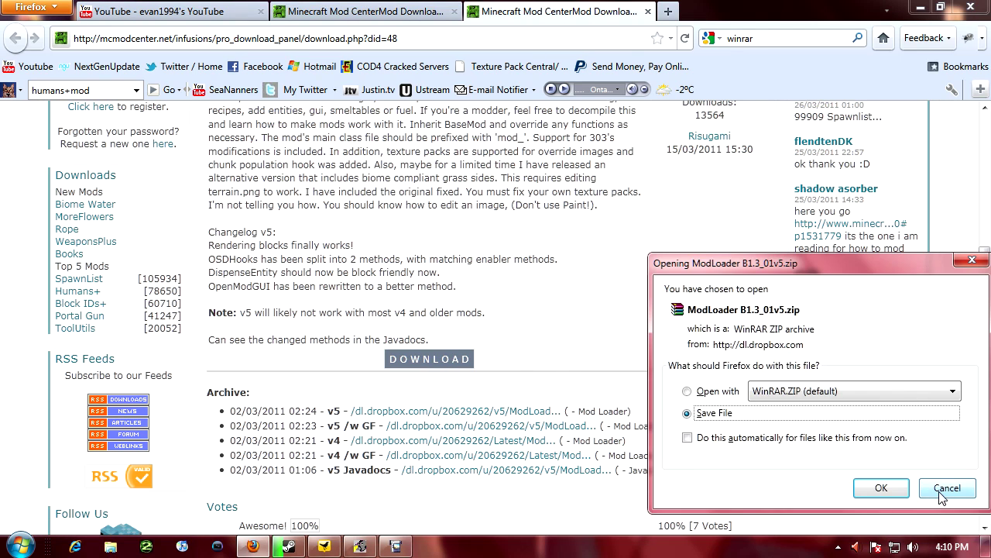
click(941, 491)
click(648, 12)
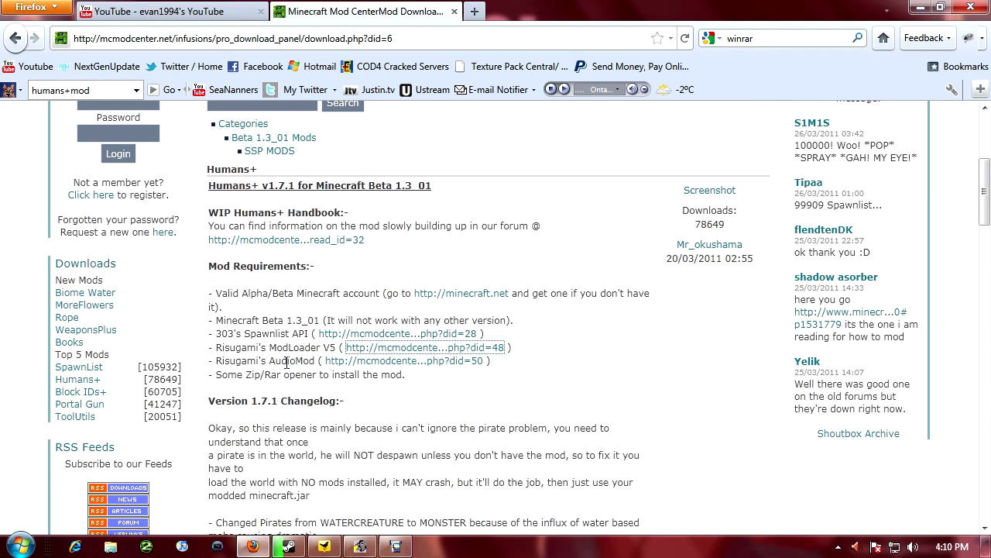
click(388, 361)
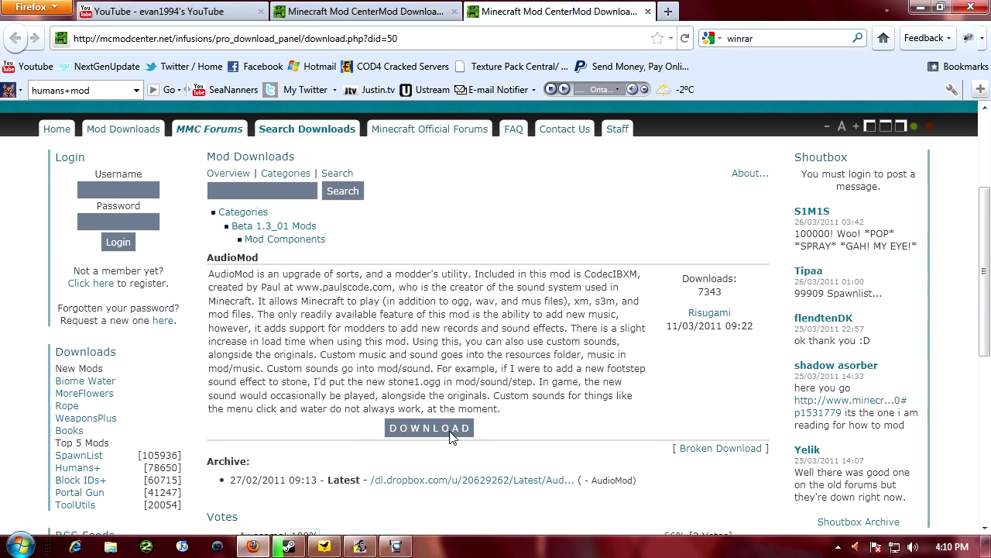
click(452, 436)
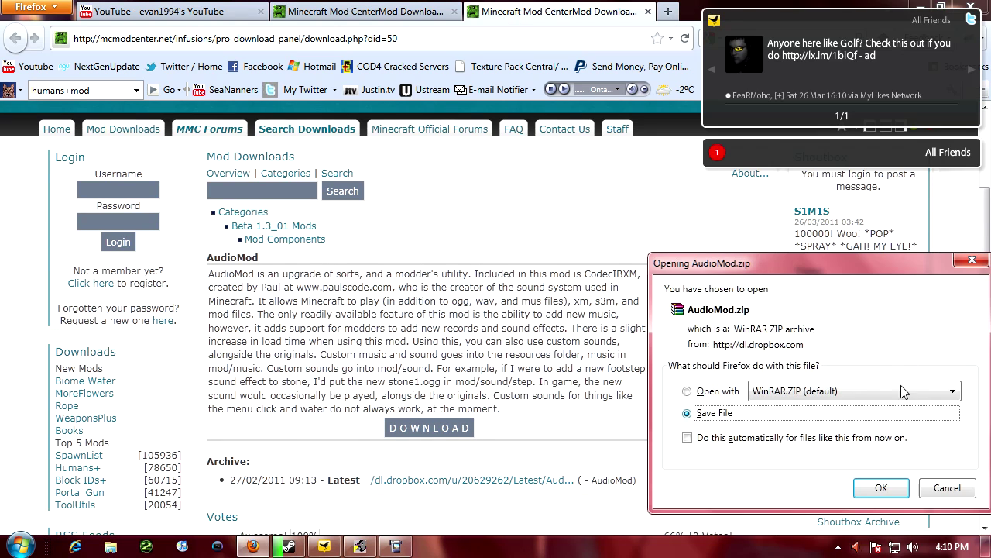
click(946, 488)
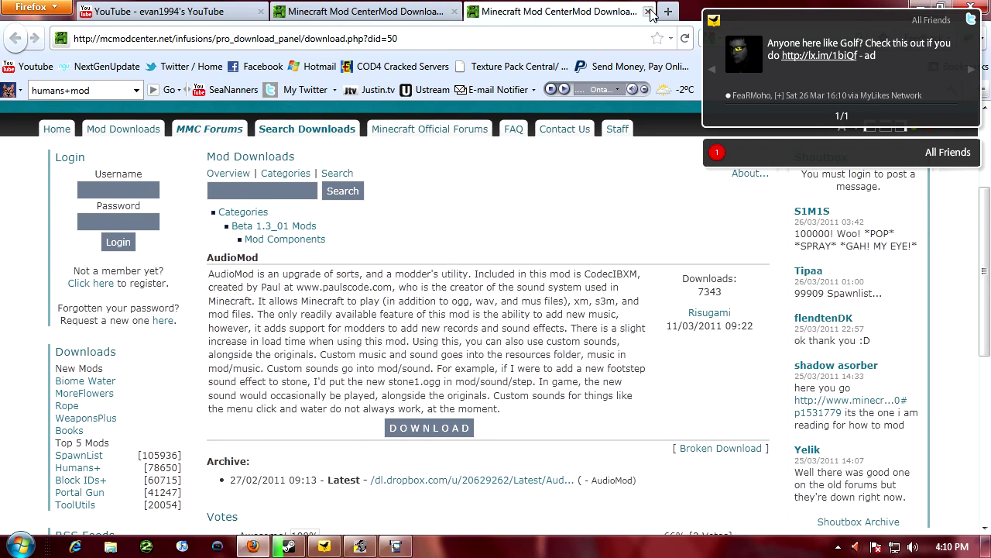
click(648, 11)
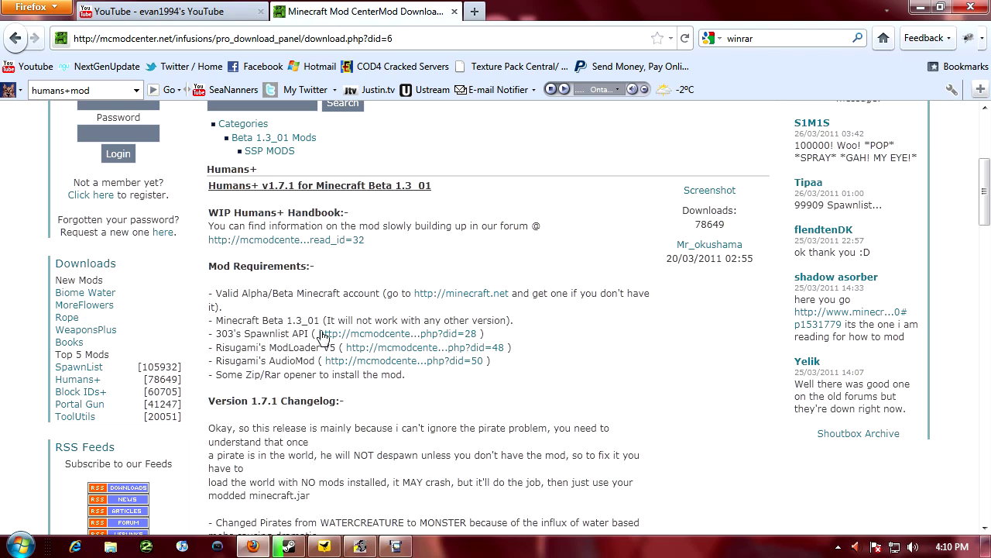
Step: Download HumansPlus_1.7.1.rar from the MCModCenter page and confirm saving it
scroll(328, 318, down, 18)
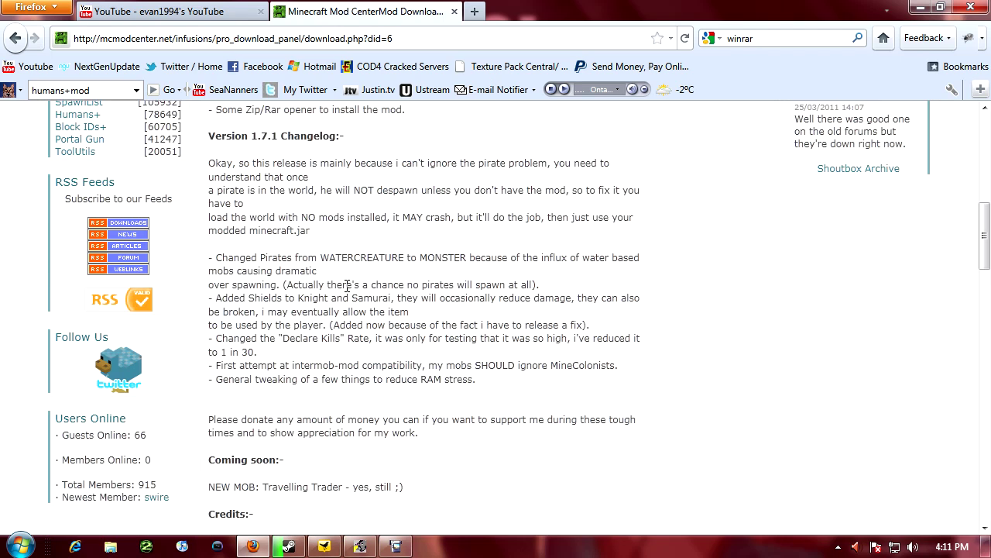
scroll(346, 281, down, 4)
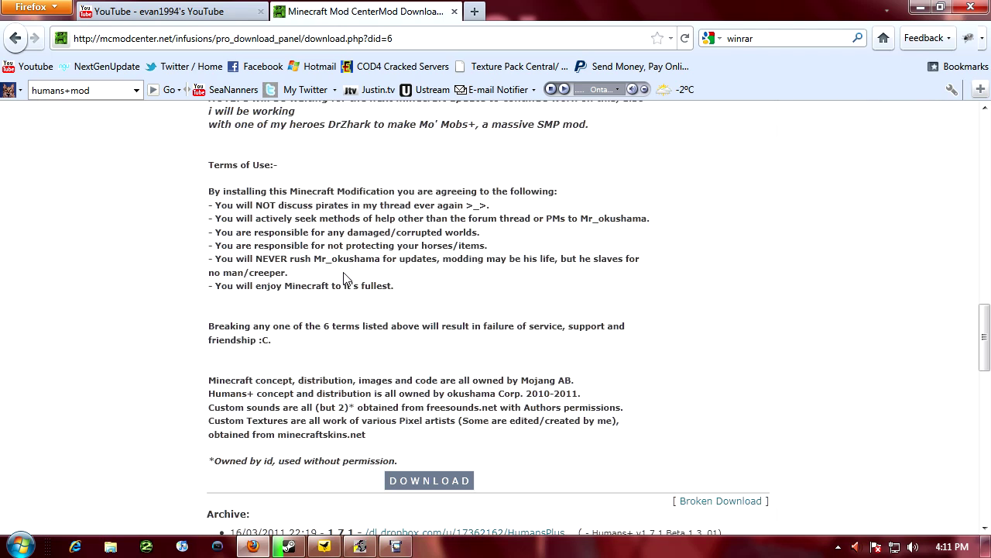
click(436, 395)
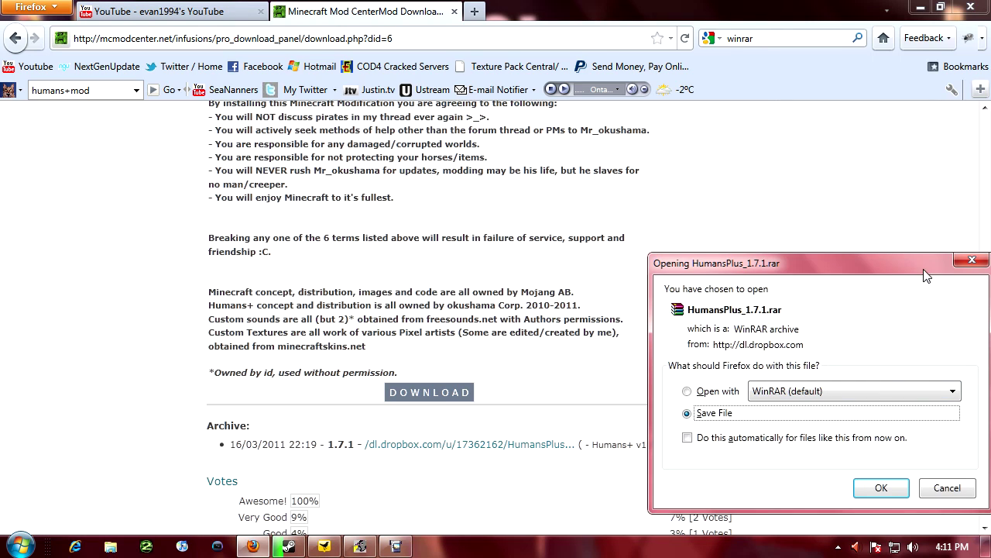
click(973, 261)
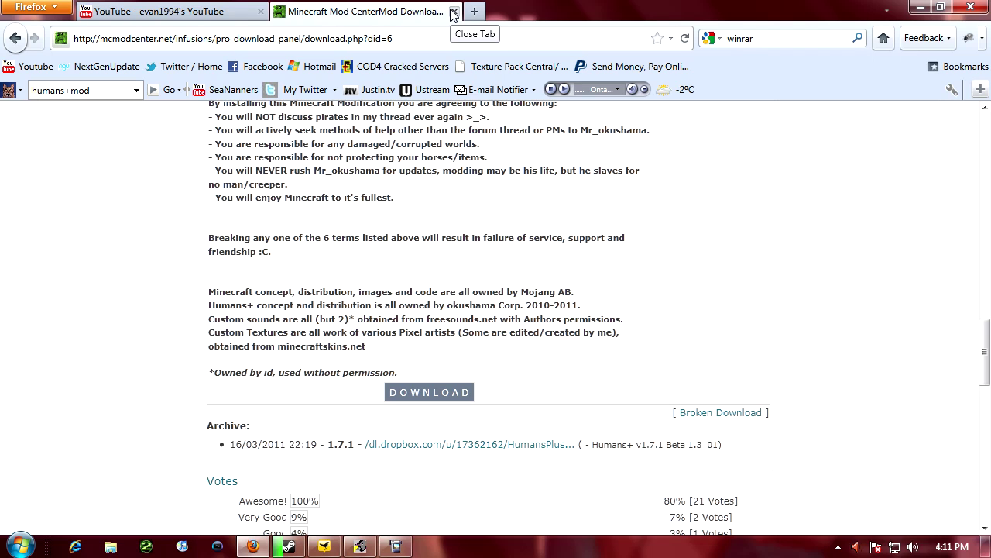
Step: Show Firefox's Downloads list and minimize the browser to reveal the desktop
click(32, 8)
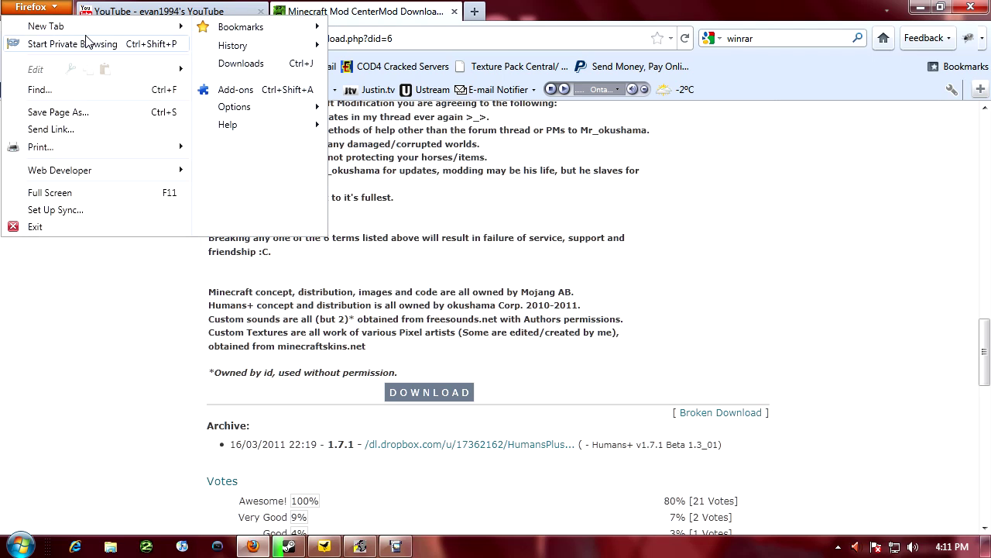
click(218, 69)
click(503, 17)
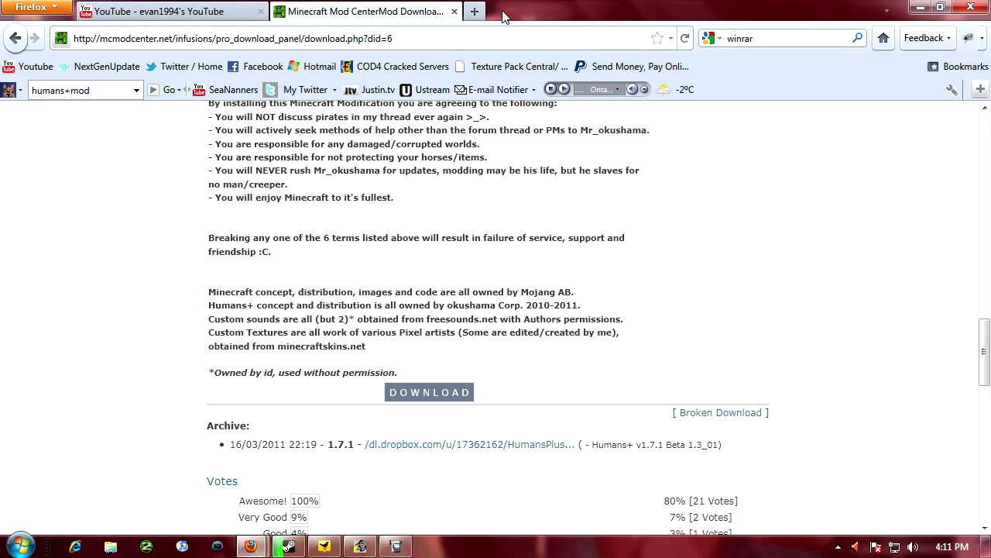
click(920, 7)
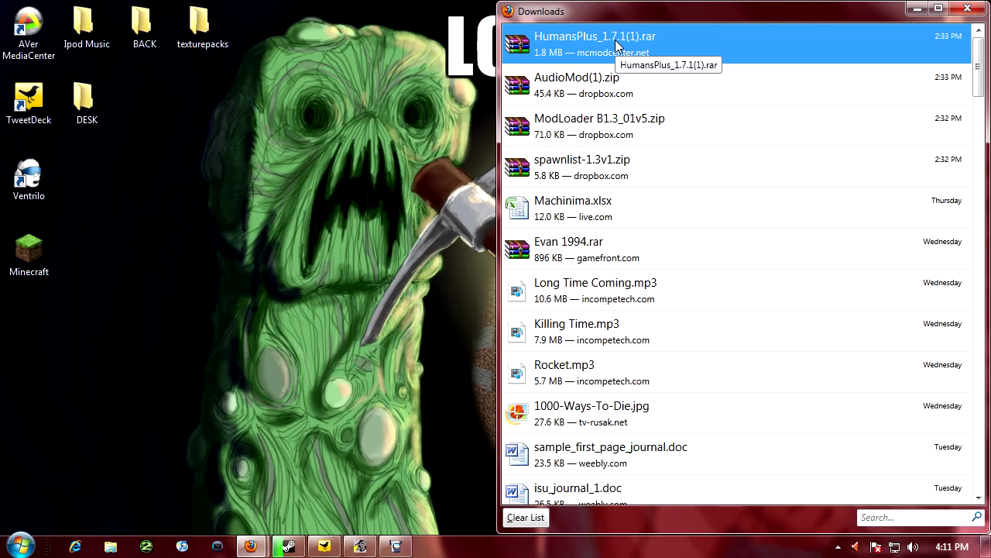
Step: Open ModLoader B1.3_01v5.zip in WinRAR, dismiss the licence reminder, and bring up Extract To
right_click(601, 127)
click(637, 139)
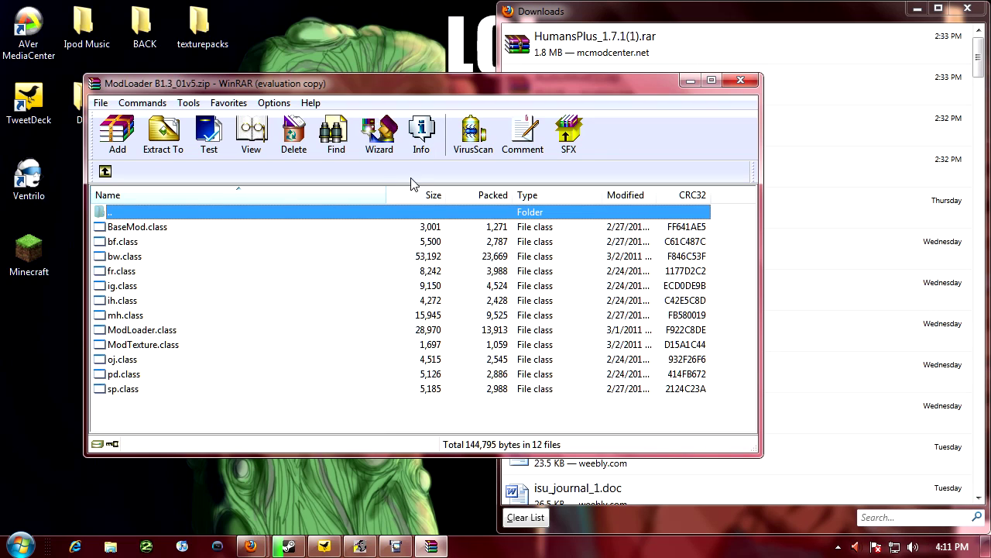
click(540, 207)
click(162, 136)
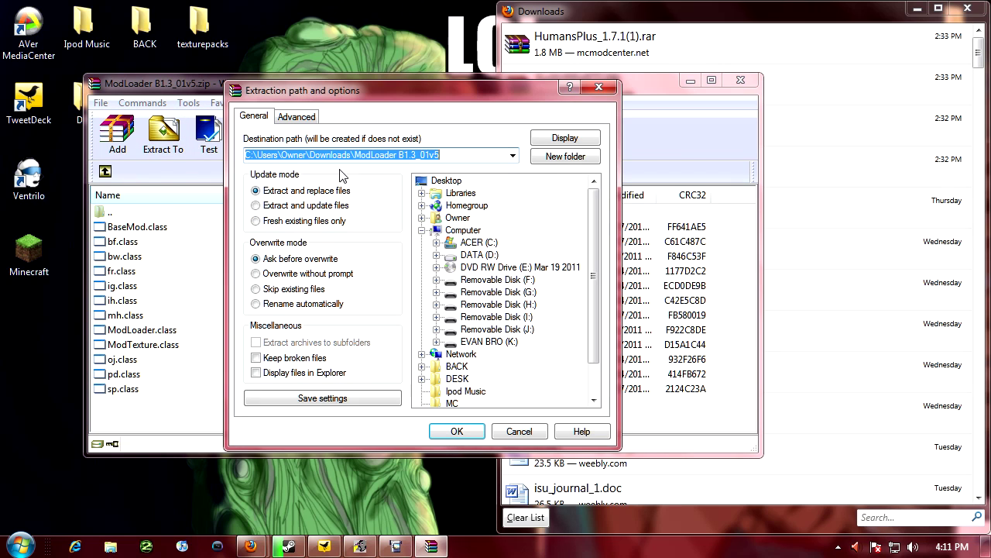
click(599, 86)
click(147, 136)
Step: Extract the archive into a new Desktop folder named ModLoader, then close WinRAR
click(446, 182)
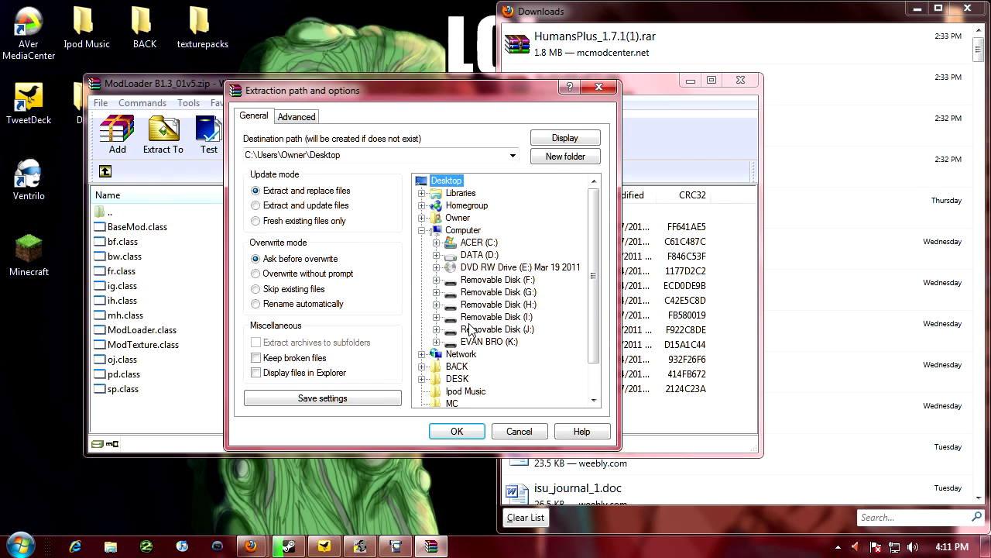
click(555, 158)
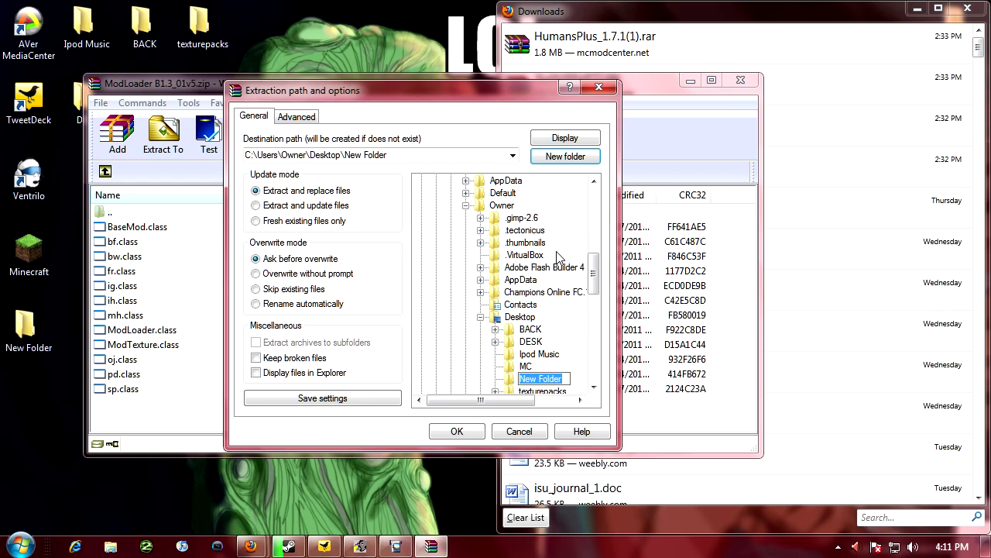
text(ModLoader)
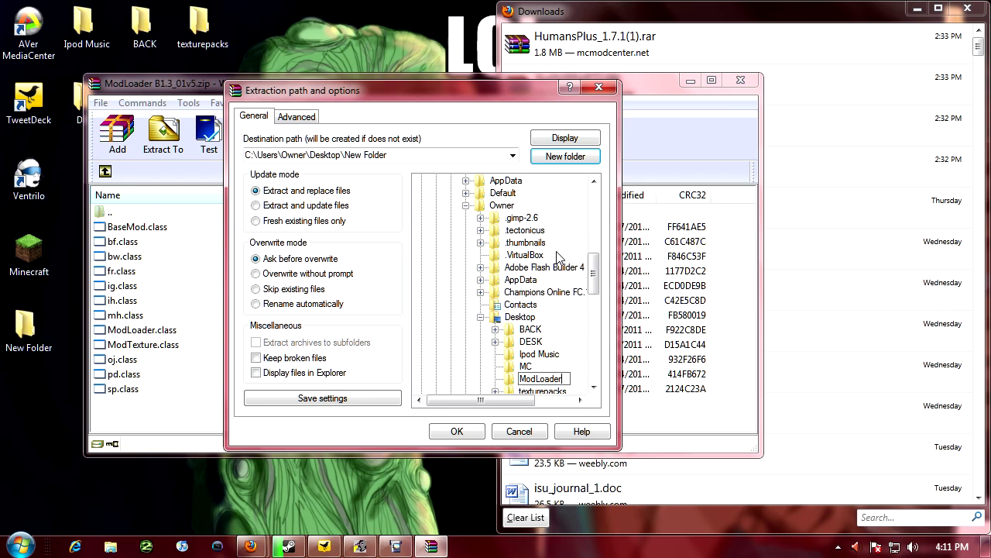
key(Return)
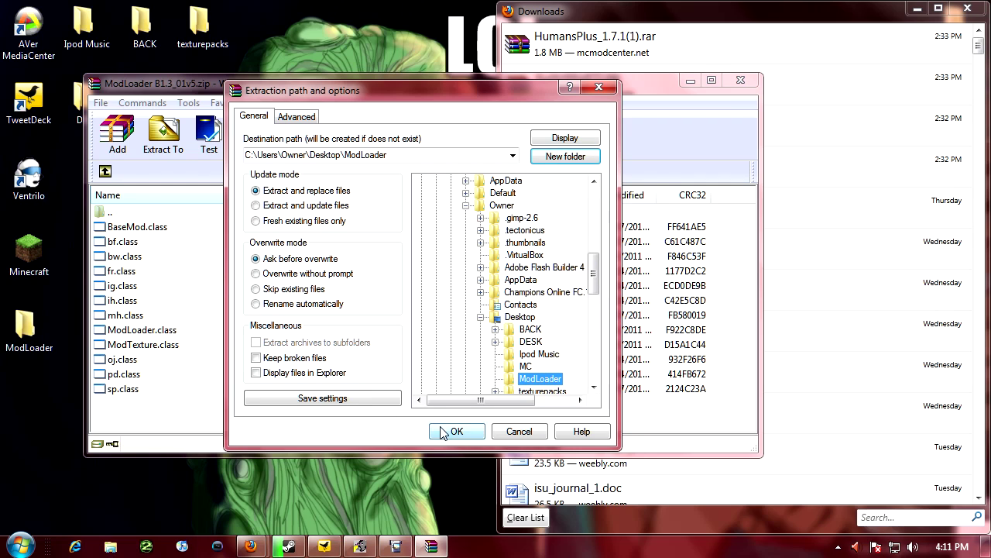
click(447, 434)
click(740, 81)
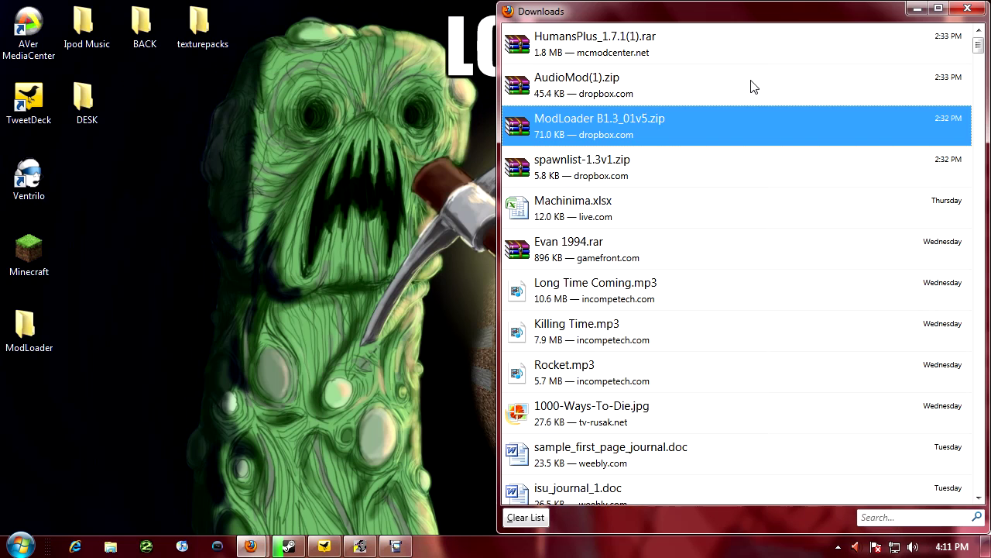
Step: Open AudioMod(1).zip, dismiss the nag, extract it to a new Desktop\Audiomod folder, and close WinRAR
double_click(581, 86)
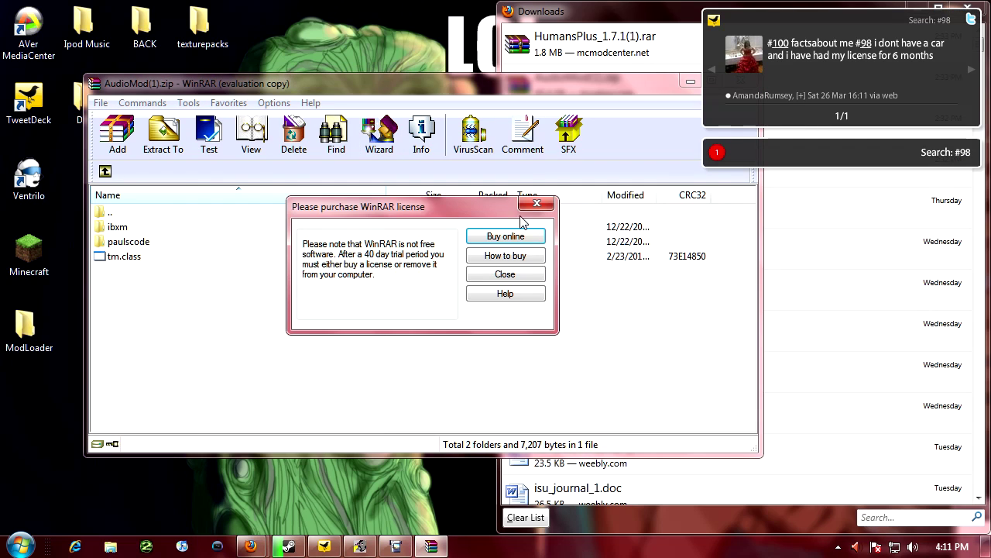
click(537, 204)
click(479, 214)
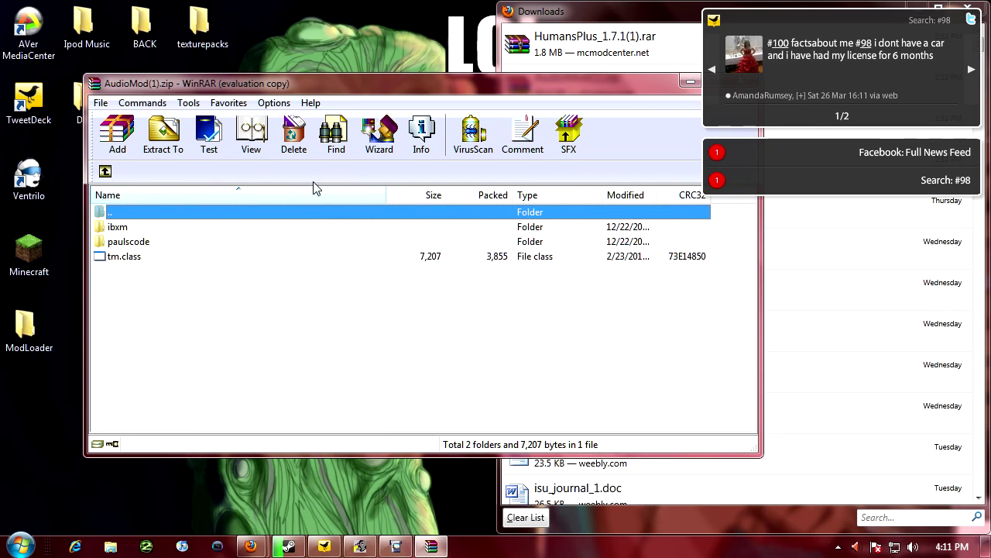
click(164, 135)
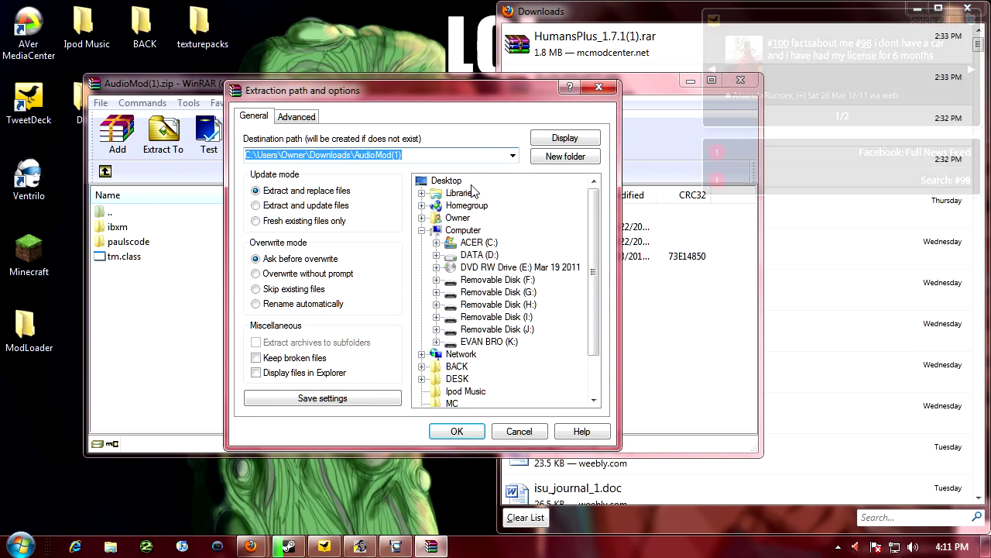
click(447, 182)
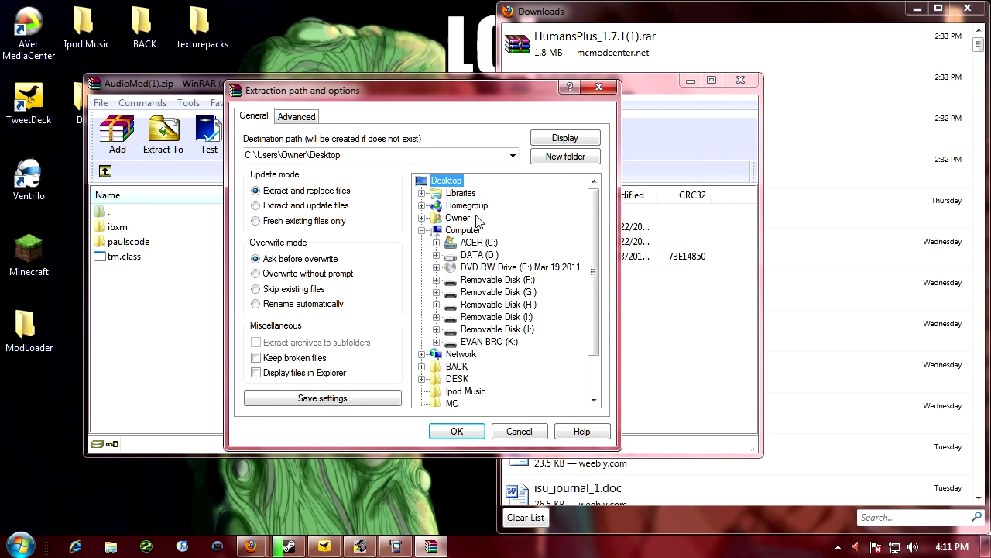
click(547, 164)
text(Audi)
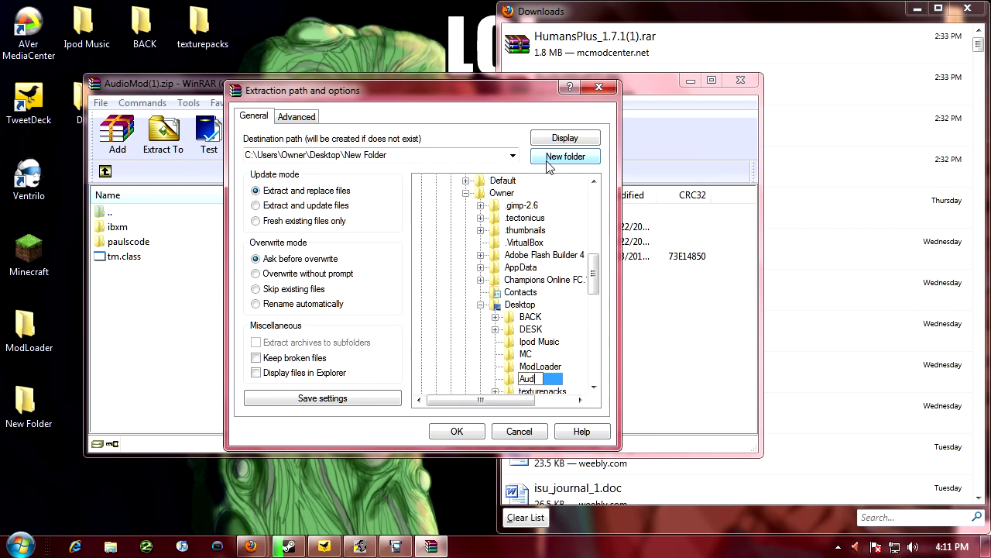
text(omod)
key(Return)
click(457, 431)
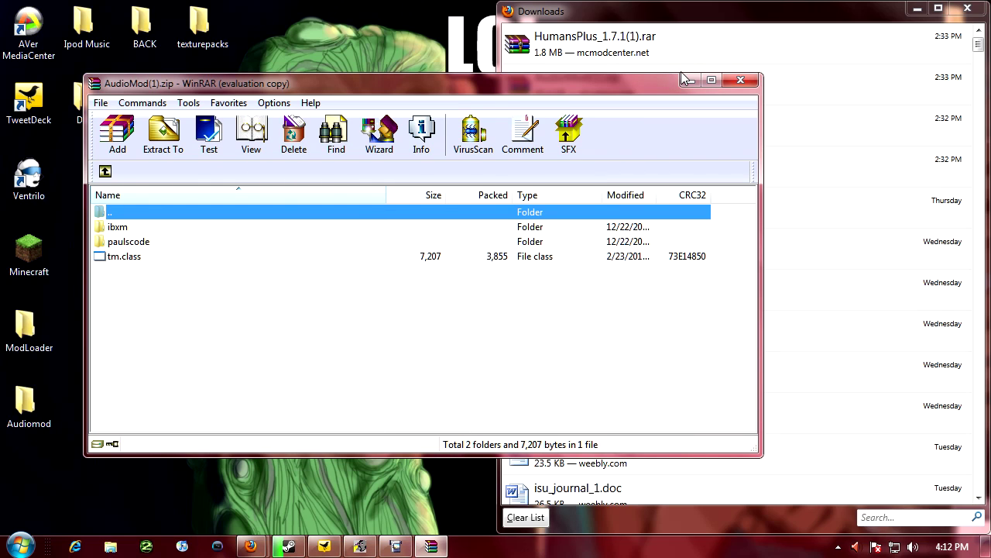
click(740, 82)
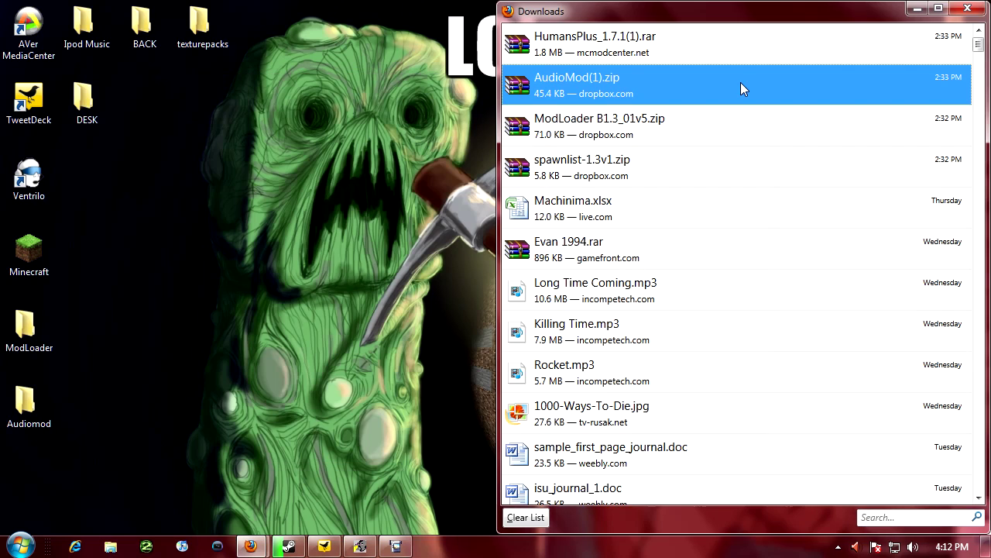
Step: Extract spawnlist-1.3v1.zip into a new Desktop\Spawnlist folder, then return to the downloads list
double_click(603, 173)
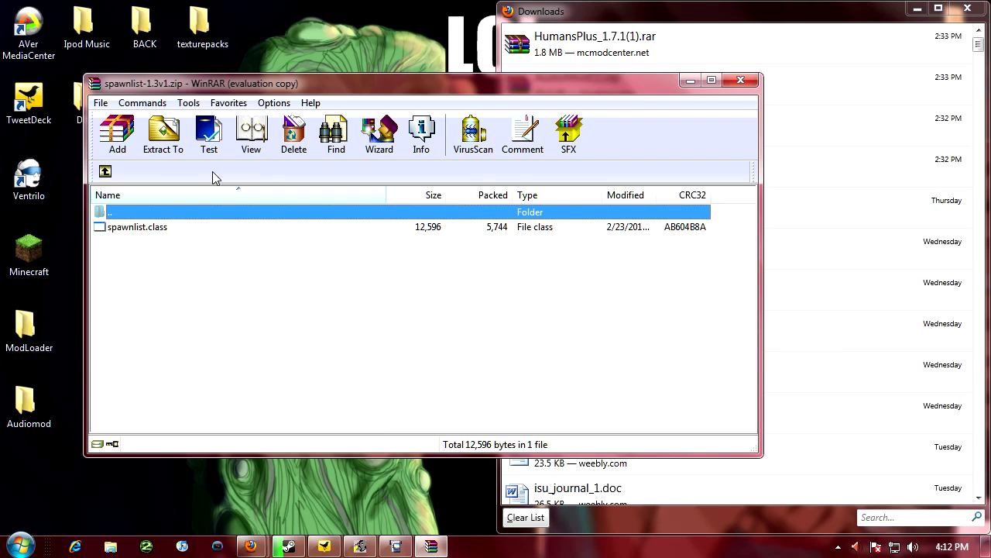
click(175, 149)
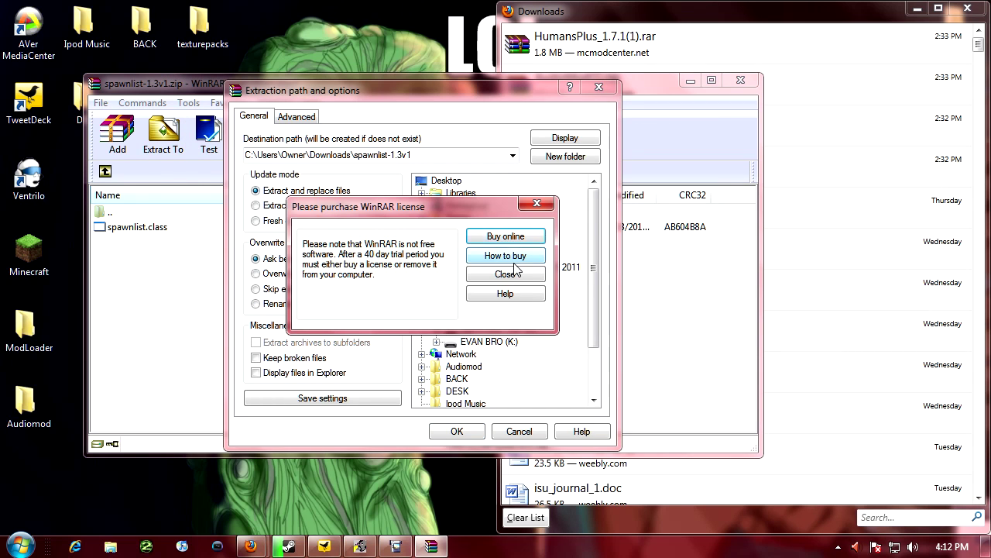
click(562, 275)
click(517, 181)
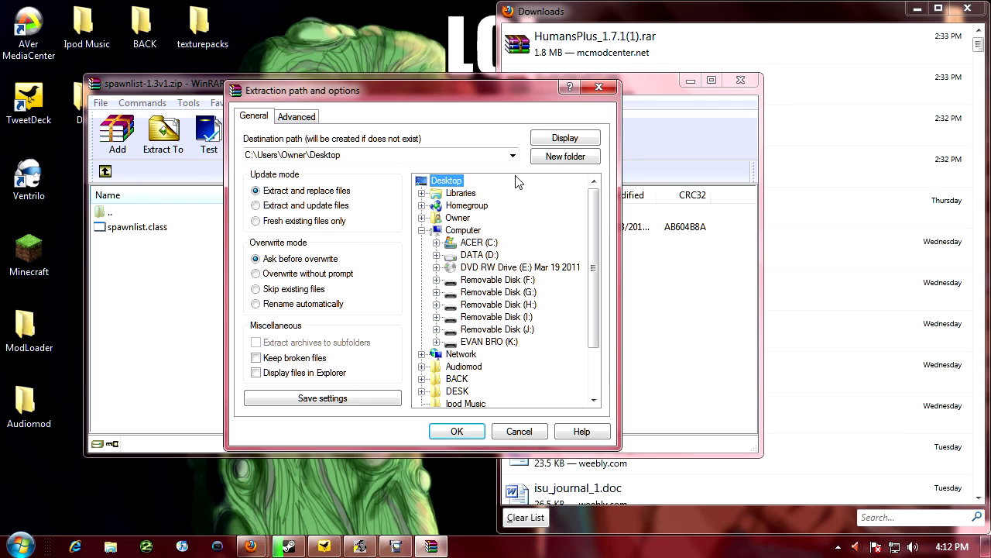
click(561, 160)
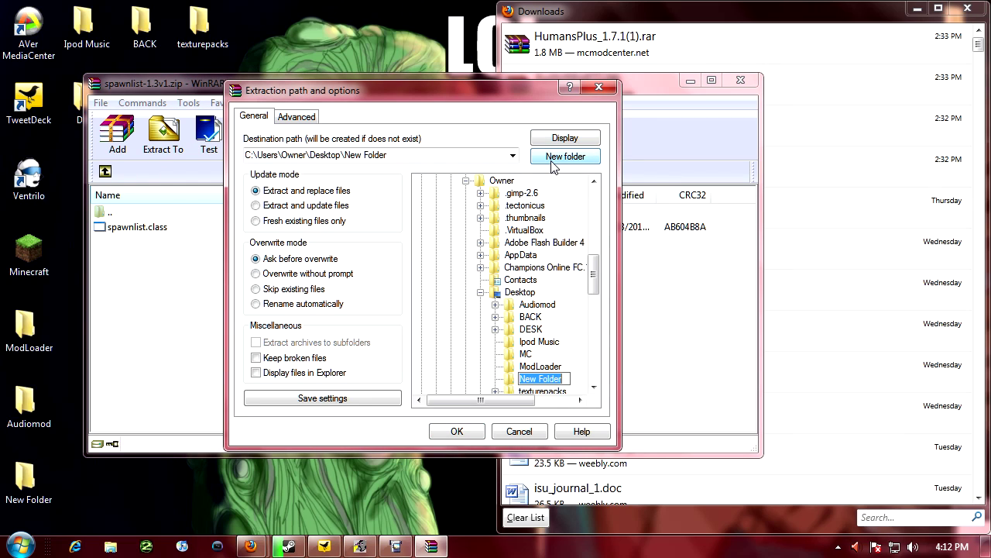
text(Spawnlist)
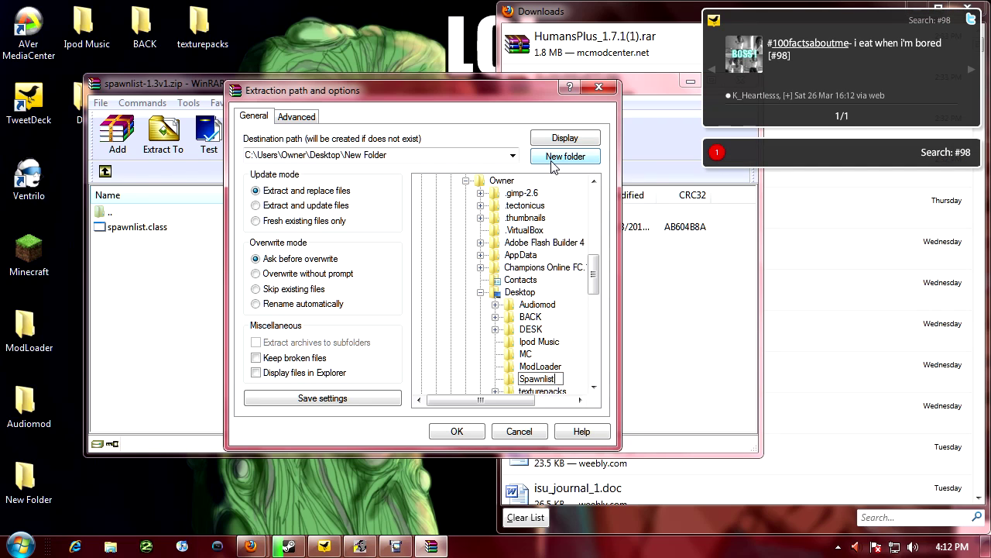
key(Return)
click(465, 432)
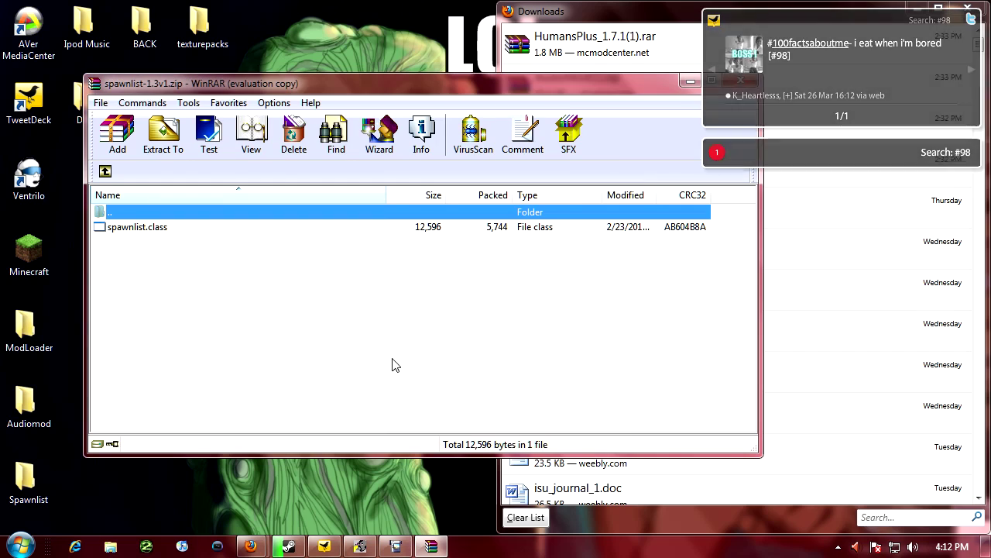
click(713, 36)
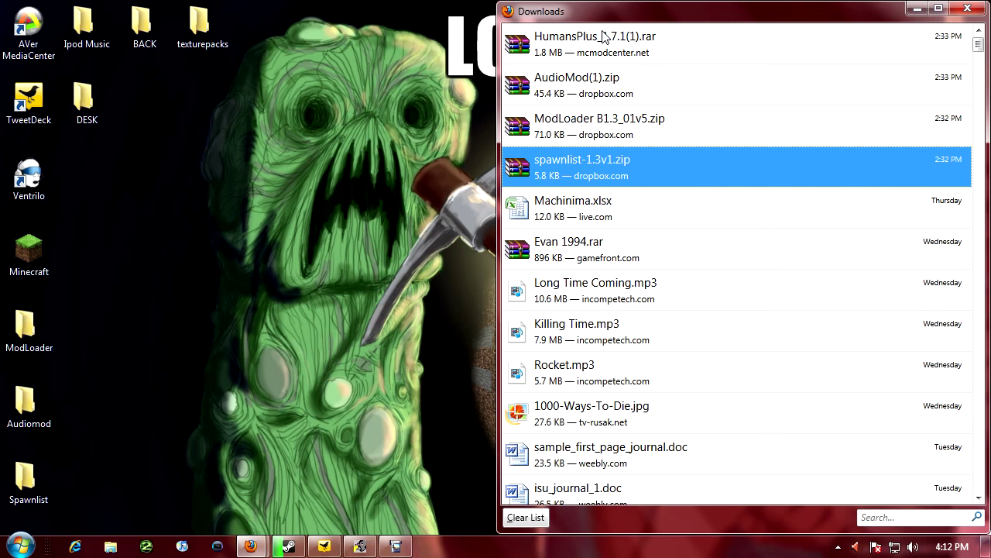
Step: Extract HumansPlus_1.7.1(1).rar directly to the Desktop and close the archive window
double_click(604, 35)
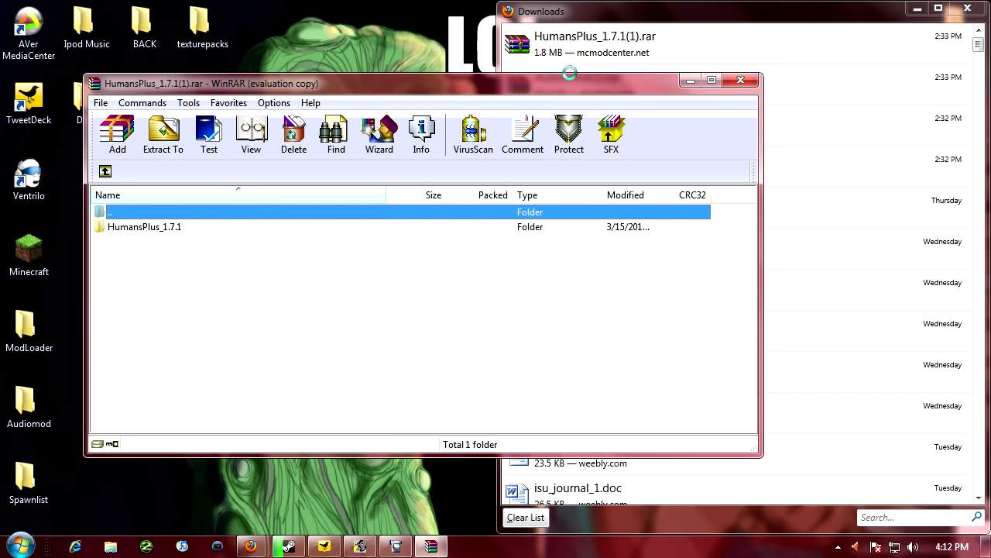
click(162, 133)
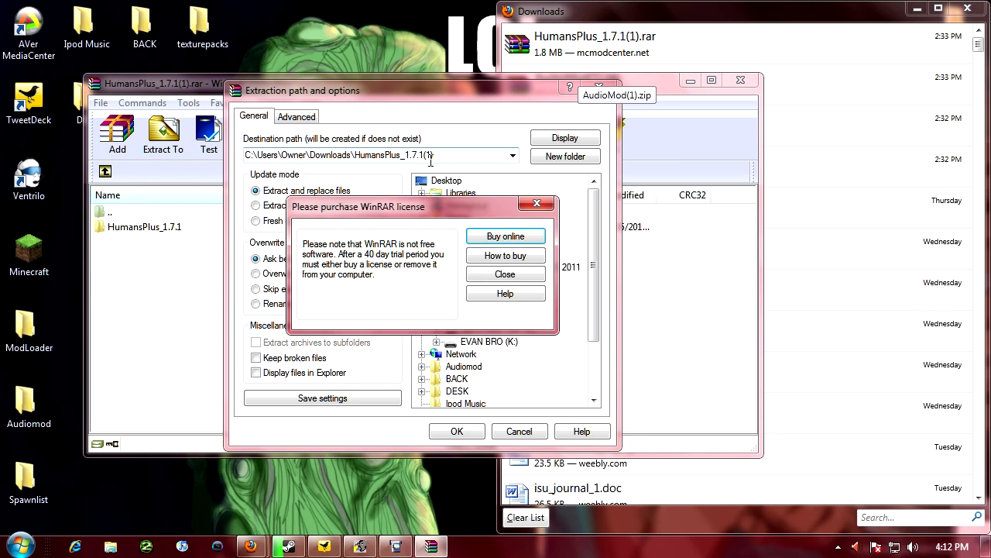
click(505, 274)
click(447, 180)
click(454, 432)
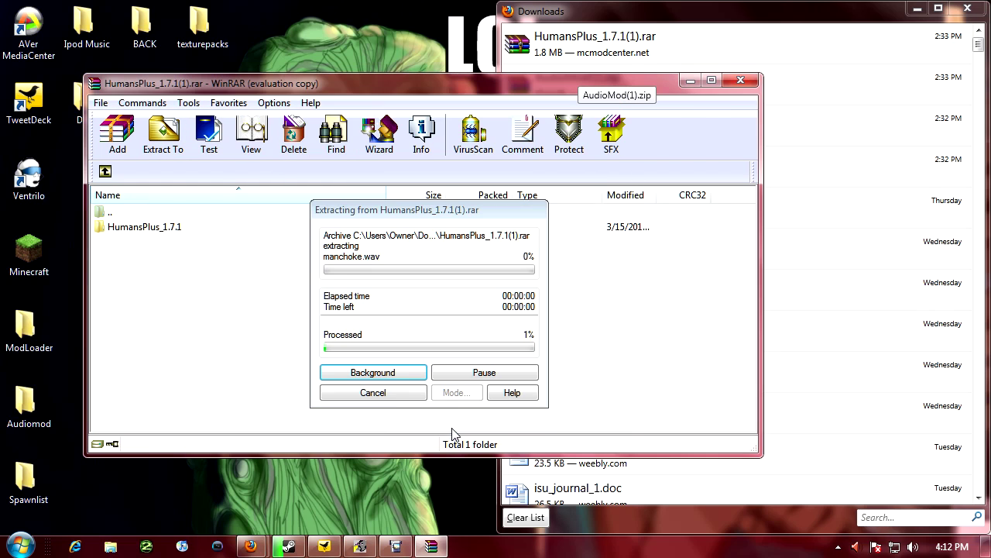
click(741, 81)
Step: Close the downloads list and arrange the HumansPlus, ModLoader, Audiomod and Spawnlist folders into a column
click(967, 9)
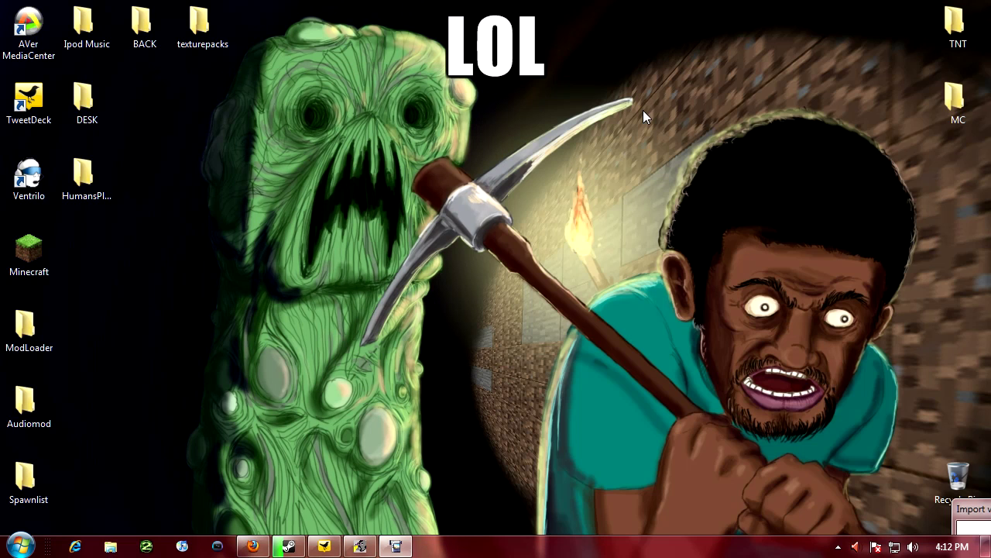
drag(86, 182, 144, 265)
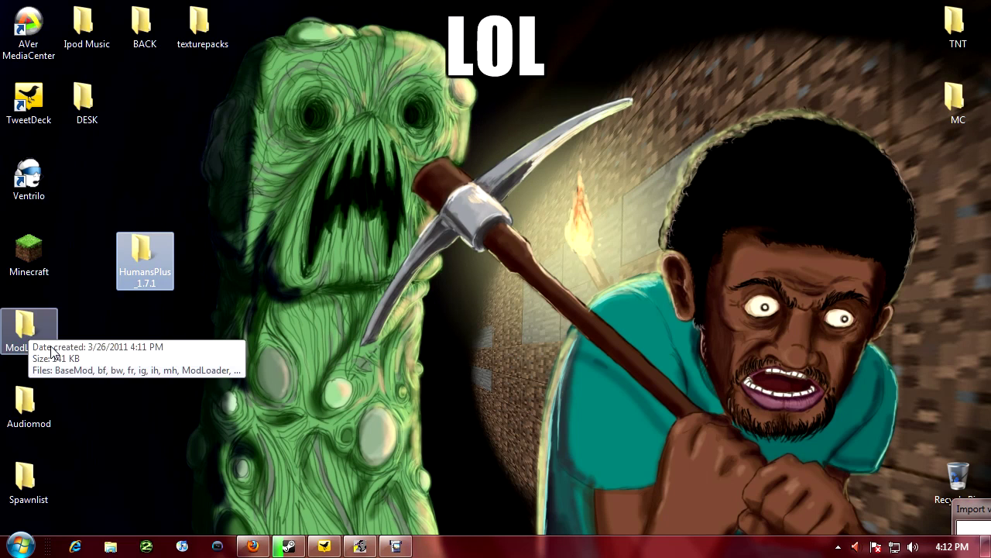
drag(35, 325, 151, 327)
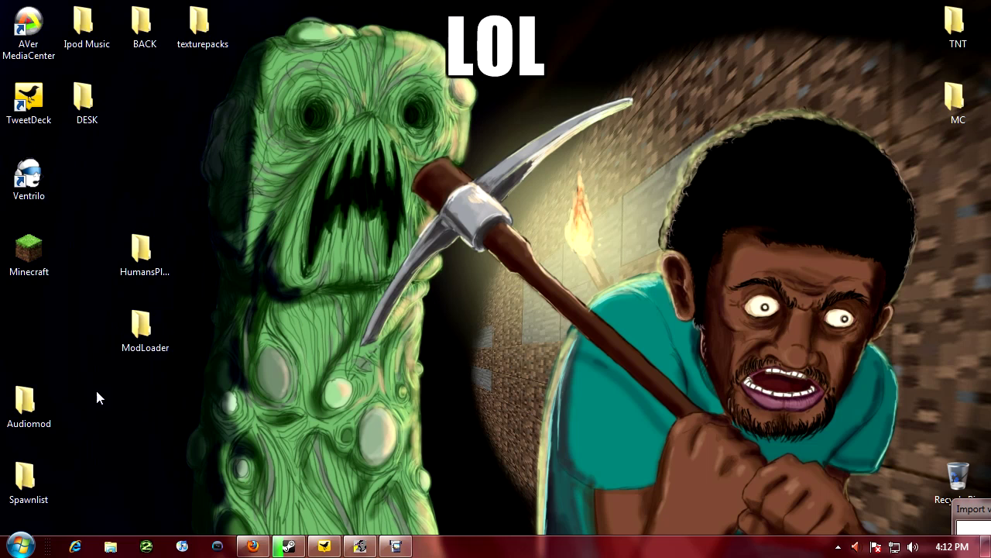
drag(32, 401, 151, 403)
drag(43, 474, 75, 473)
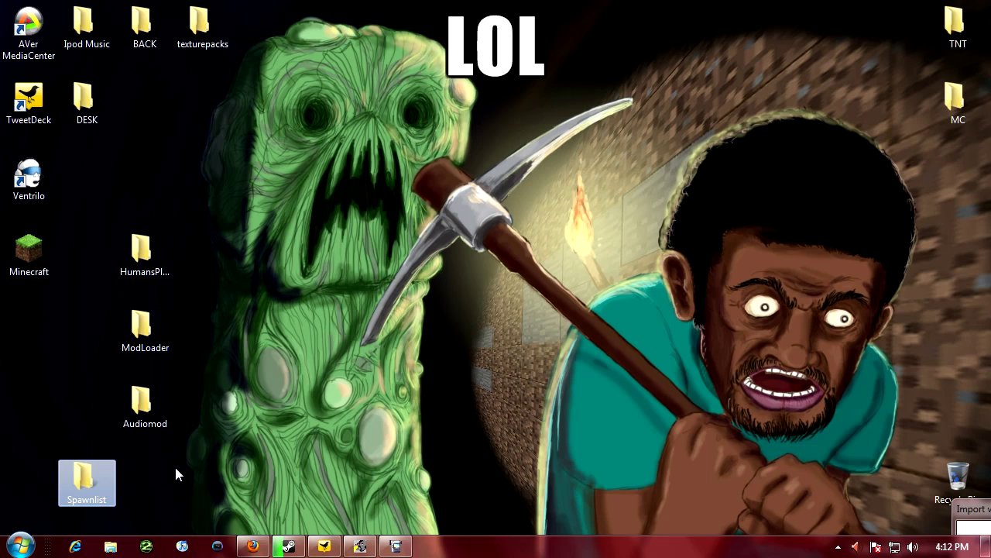
drag(86, 480, 145, 480)
Step: Search %appdata% from the Start menu to view the Roaming folder, then close it
key(super)
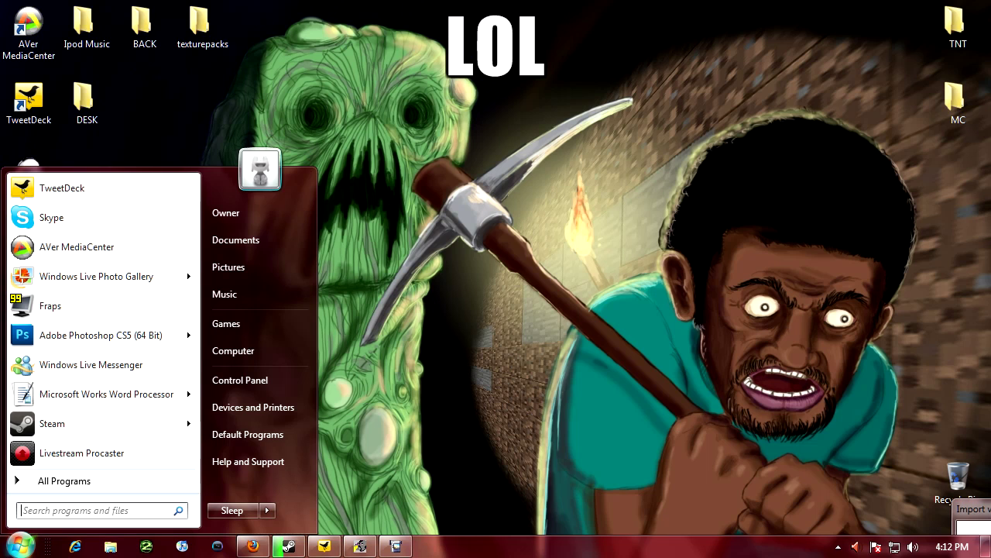
click(63, 514)
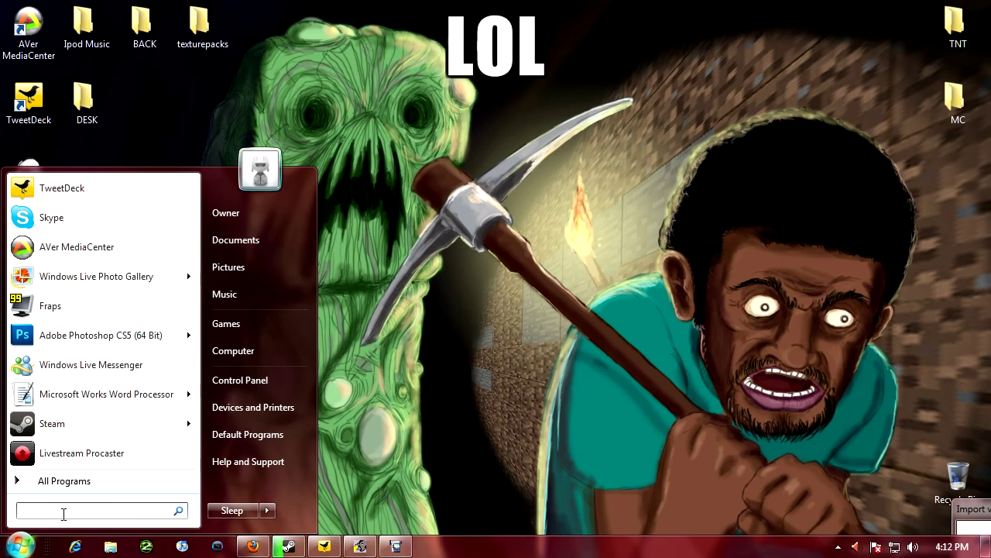
text(%appdat)
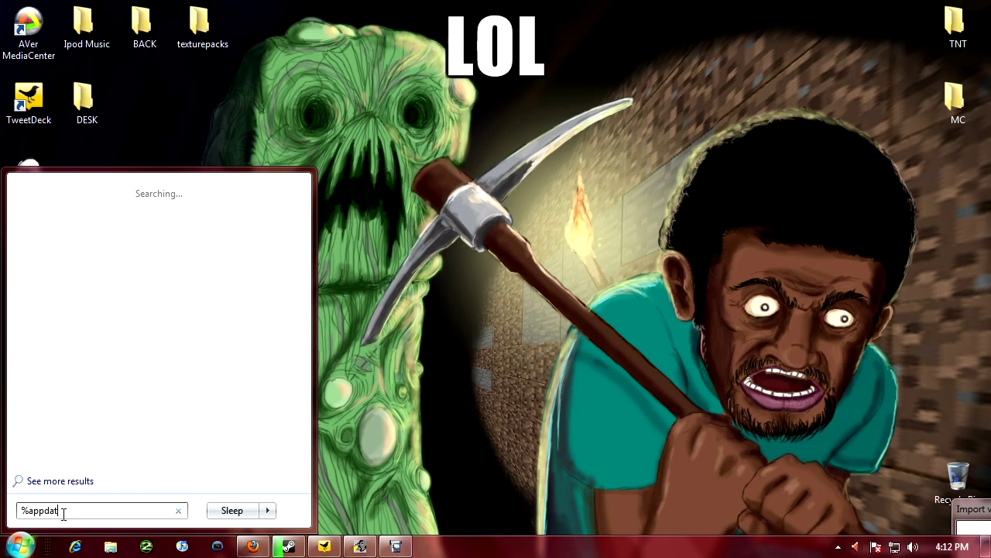
text(a%)
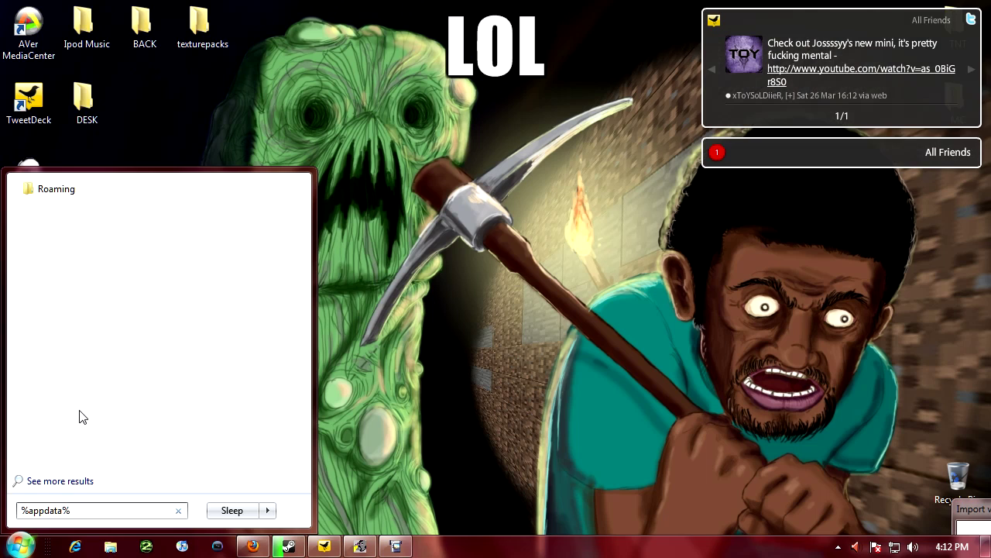
key(Return)
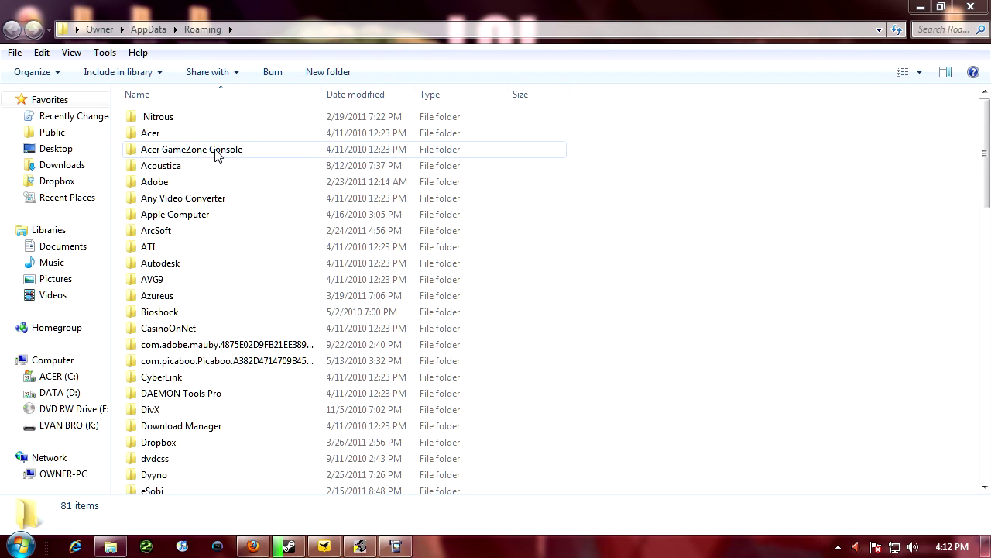
click(971, 6)
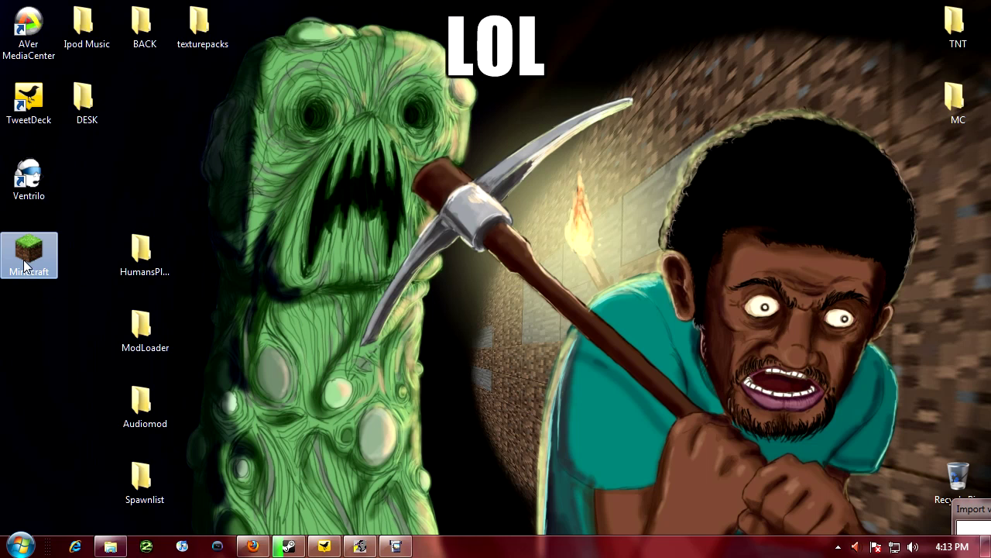
Step: Launch Minecraft, log in with the account password, then close the game and the launcher
double_click(46, 269)
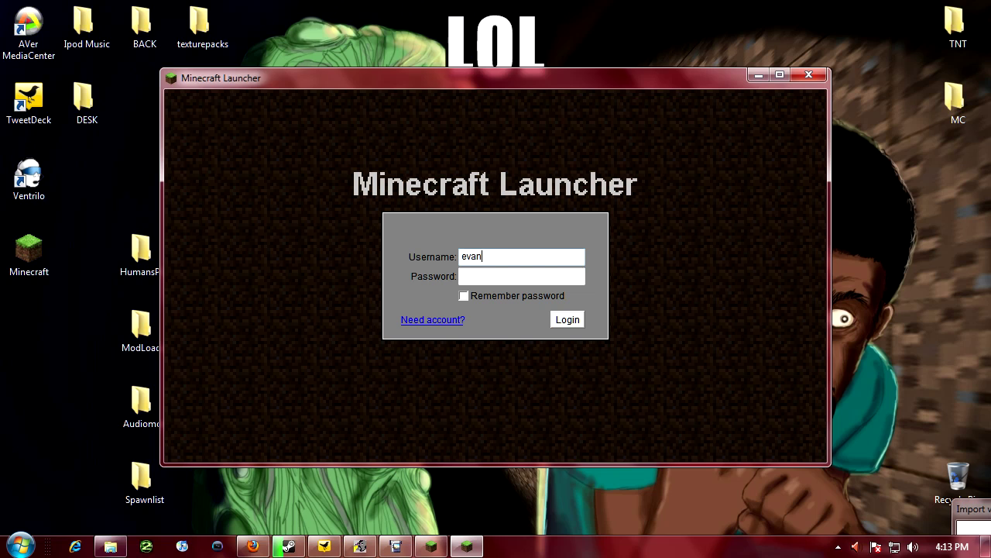
key(Tab)
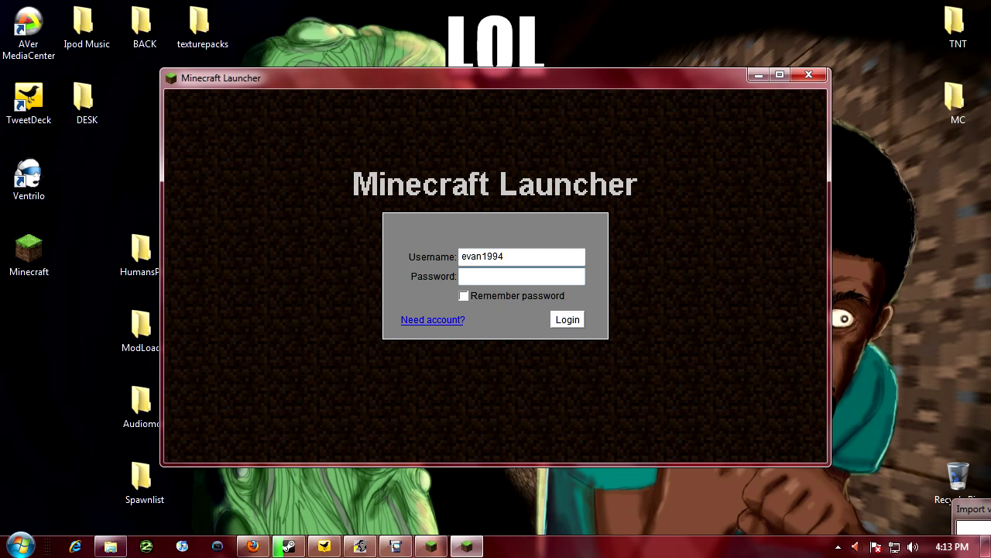
text(****)
click(575, 320)
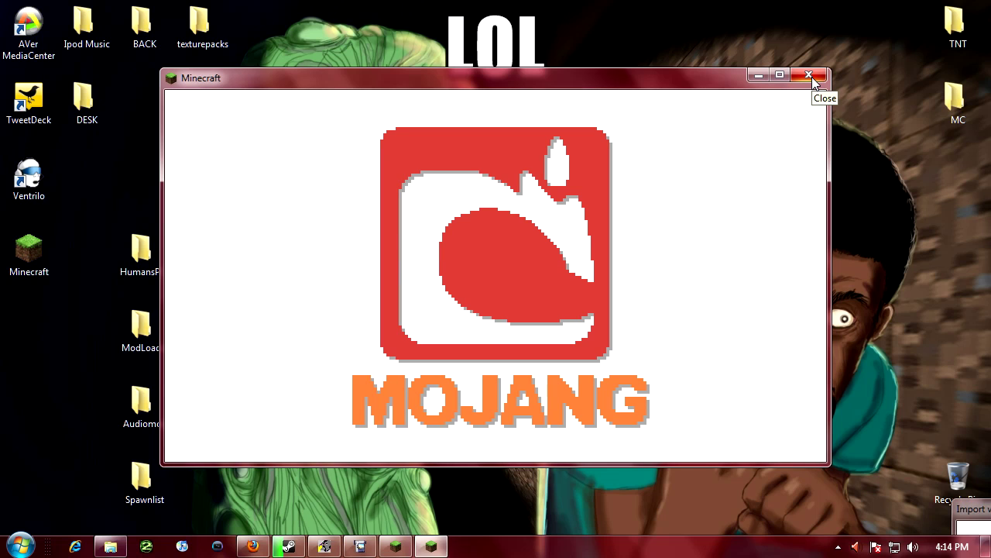
click(812, 77)
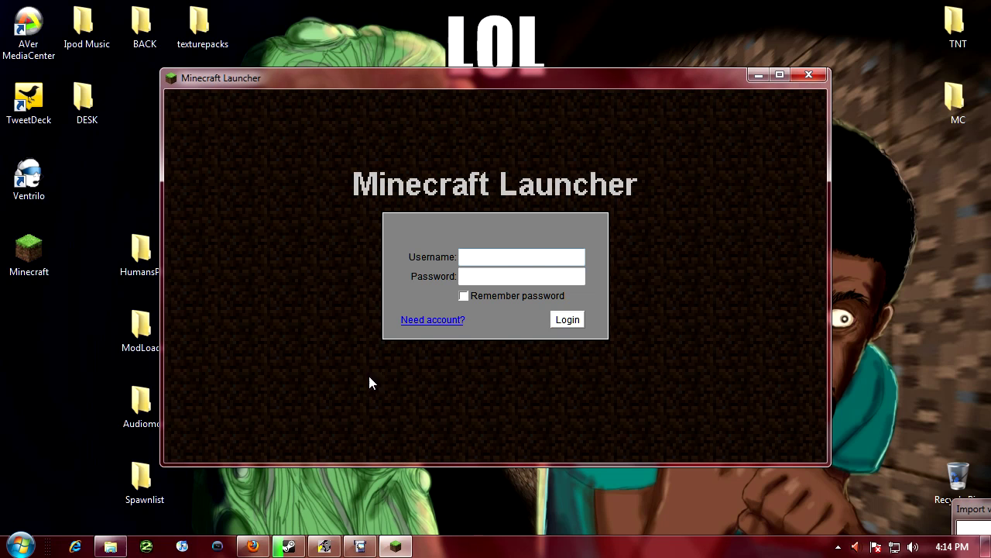
click(809, 74)
Step: Close the leftover Explorer window and reopen the Roaming folder via a %appdata% Start search
click(20, 546)
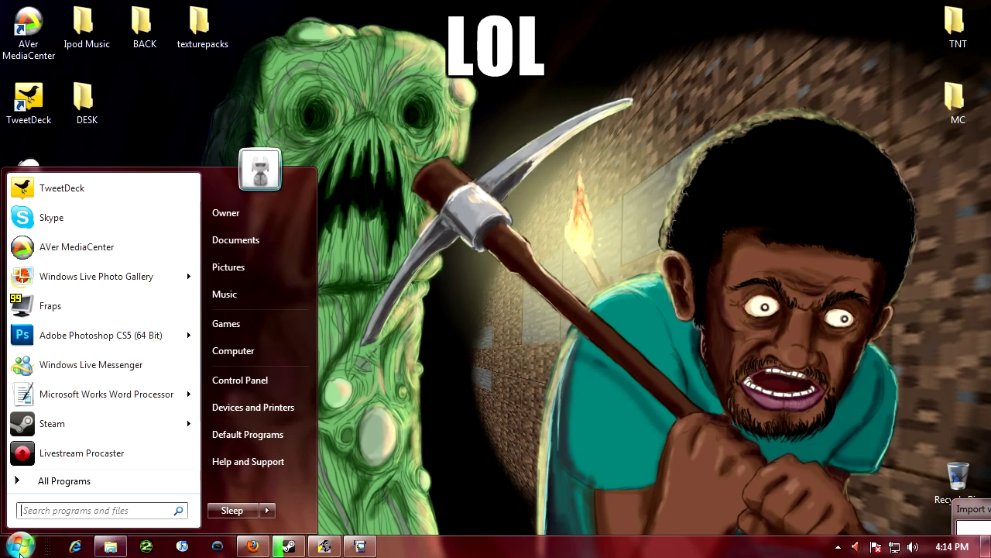
right_click(112, 548)
click(107, 515)
click(23, 547)
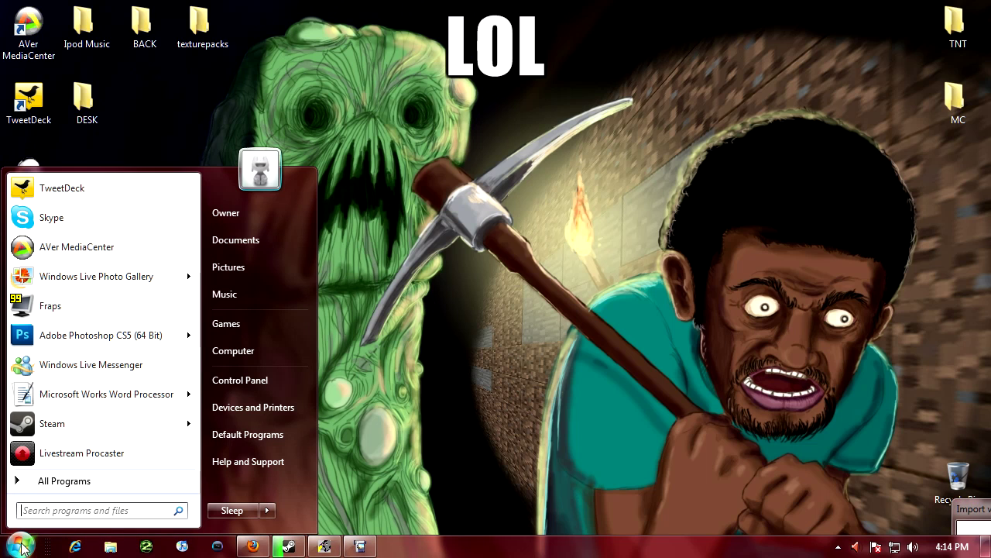
text(%appdata)
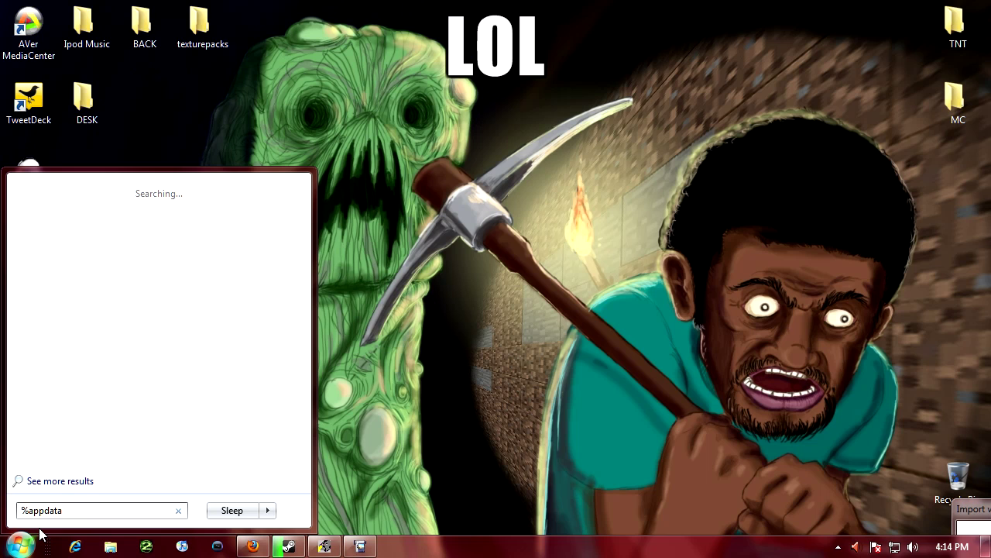
text(%)
key(Return)
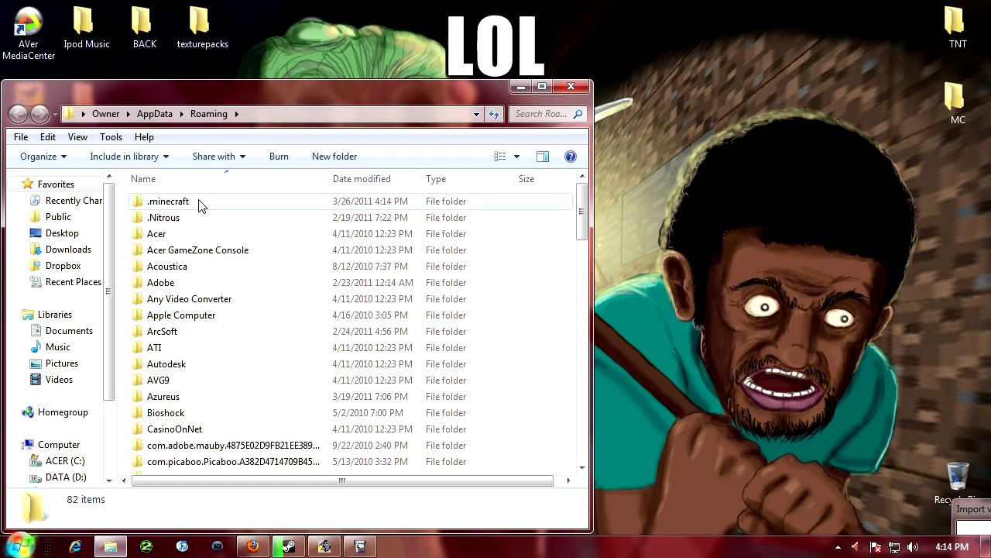
Step: Go into .minecraft\bin and briefly inspect minecraft.jar in WinRAR before closing it
click(199, 209)
double_click(199, 209)
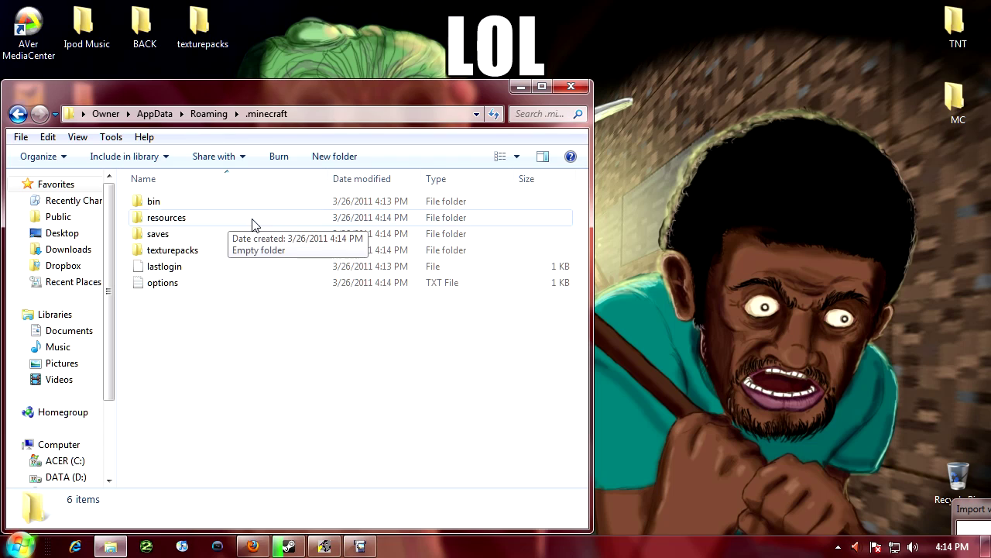
double_click(196, 203)
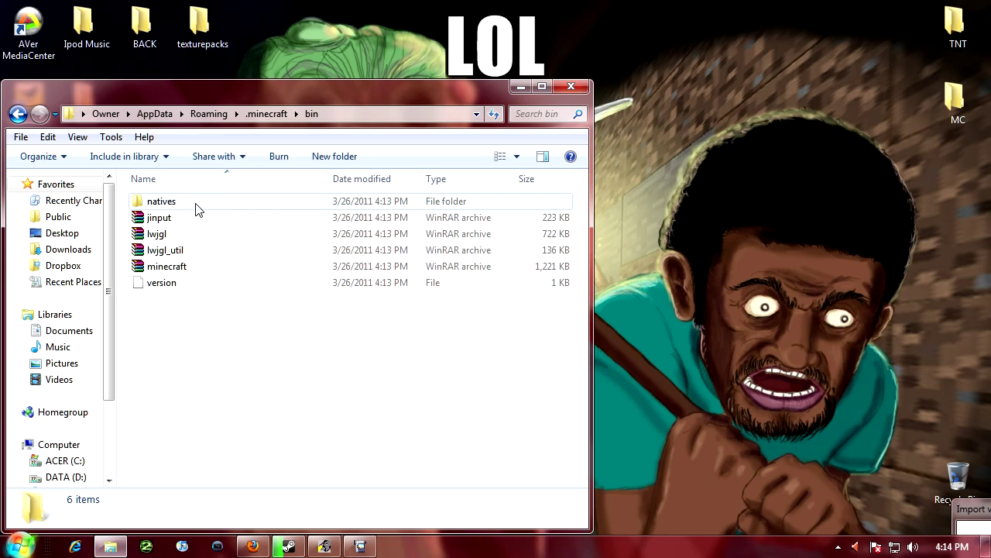
double_click(183, 268)
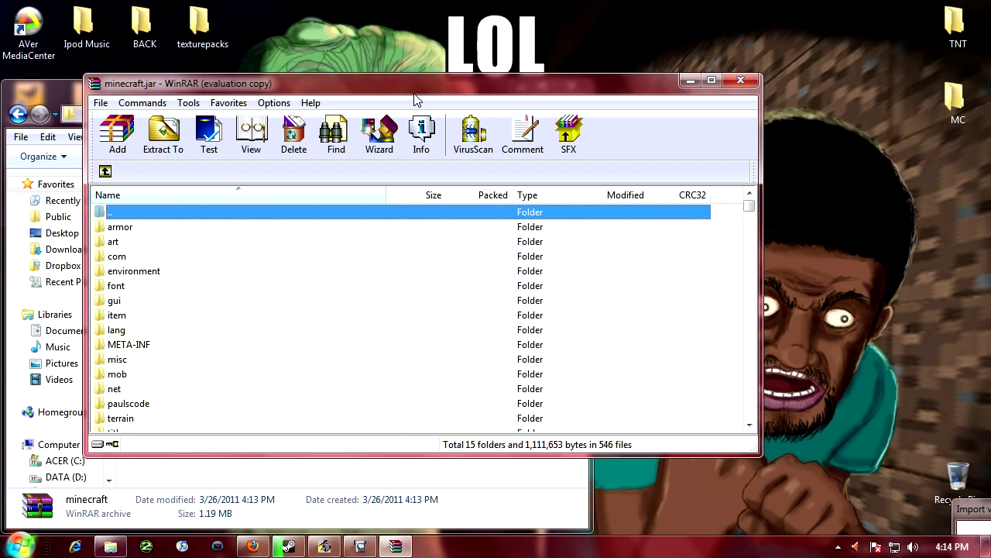
click(519, 280)
click(741, 81)
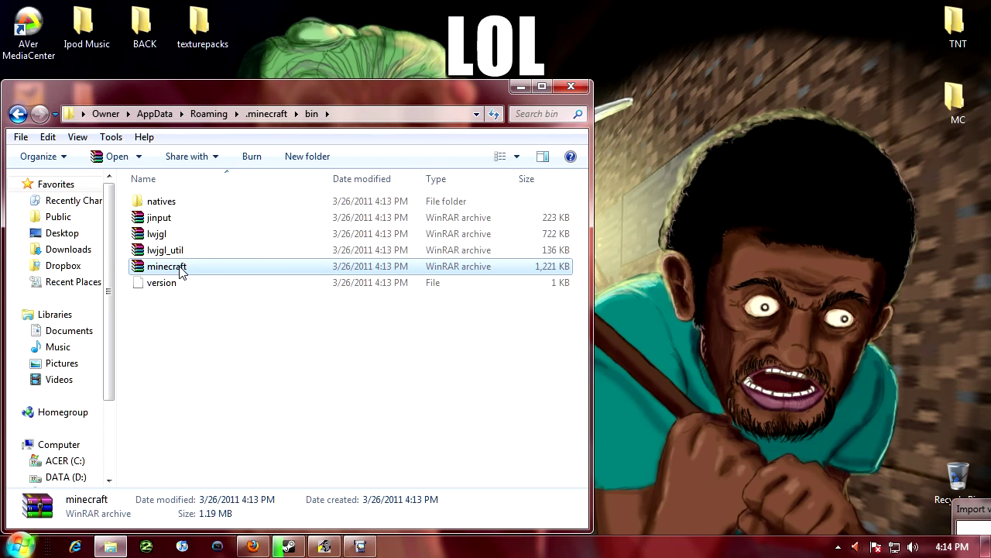
Step: Open minecraft.jar with WinRAR archiver and dismiss the licence purchase reminder
right_click(172, 268)
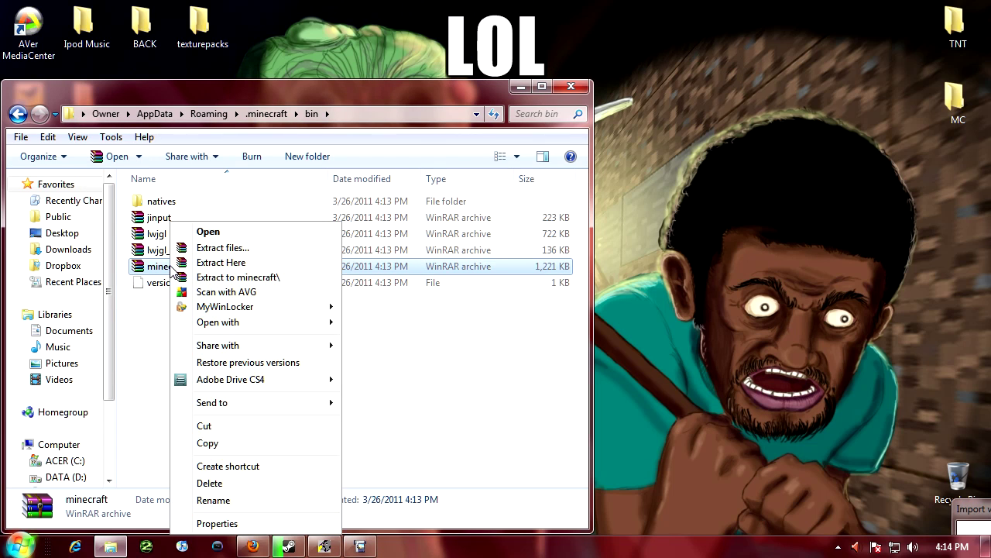
mouse_move(252, 324)
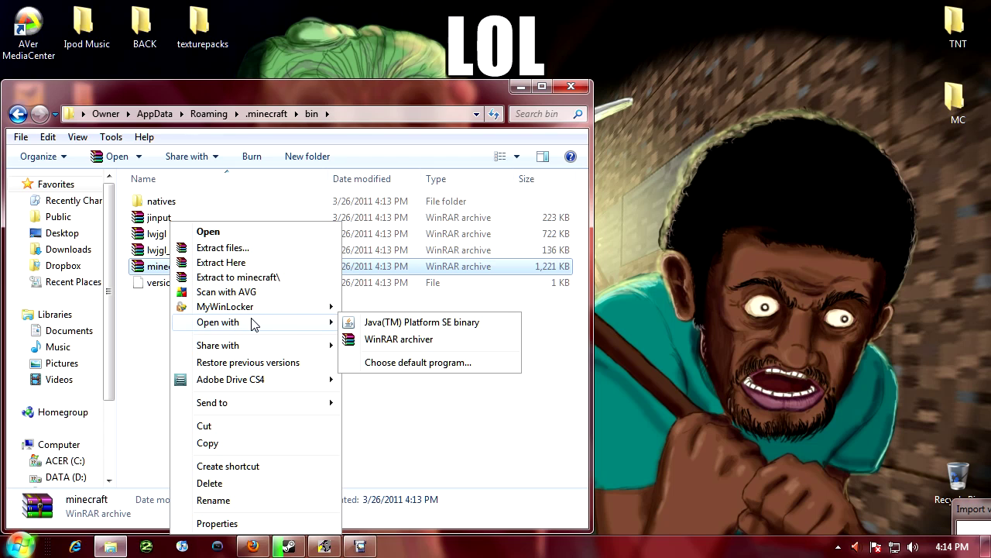
click(397, 341)
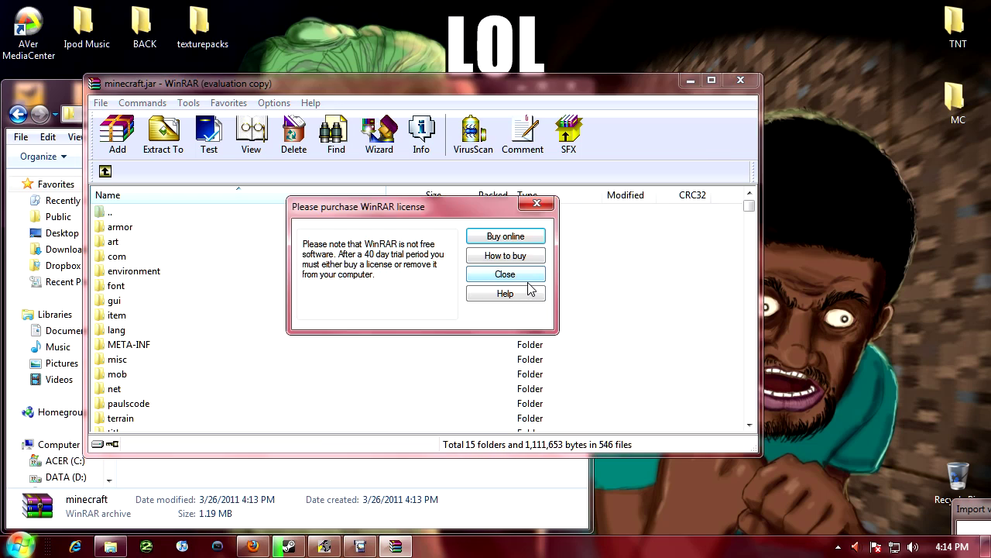
click(525, 272)
Step: Close the bin folder window and move the WinRAR window further right
click(55, 88)
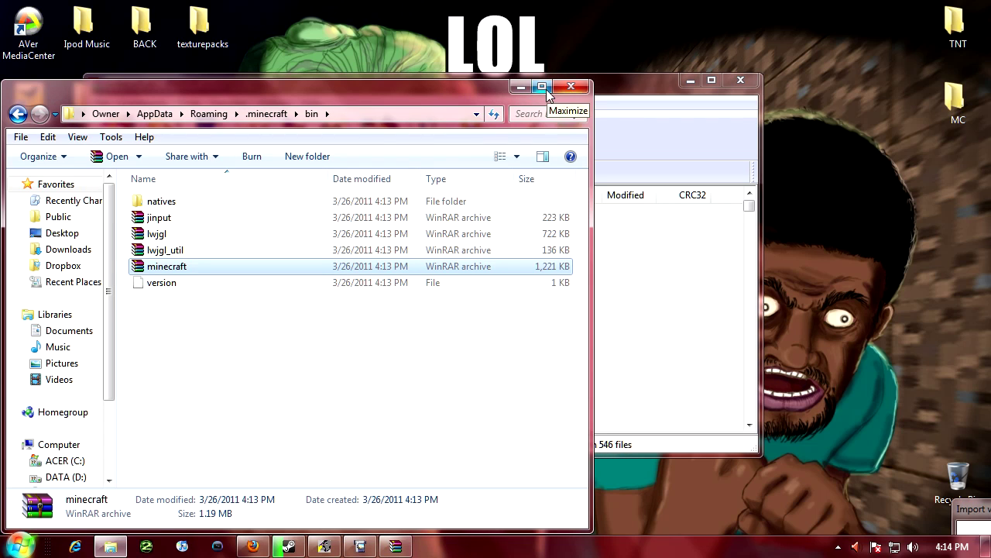
click(570, 86)
drag(459, 99, 634, 90)
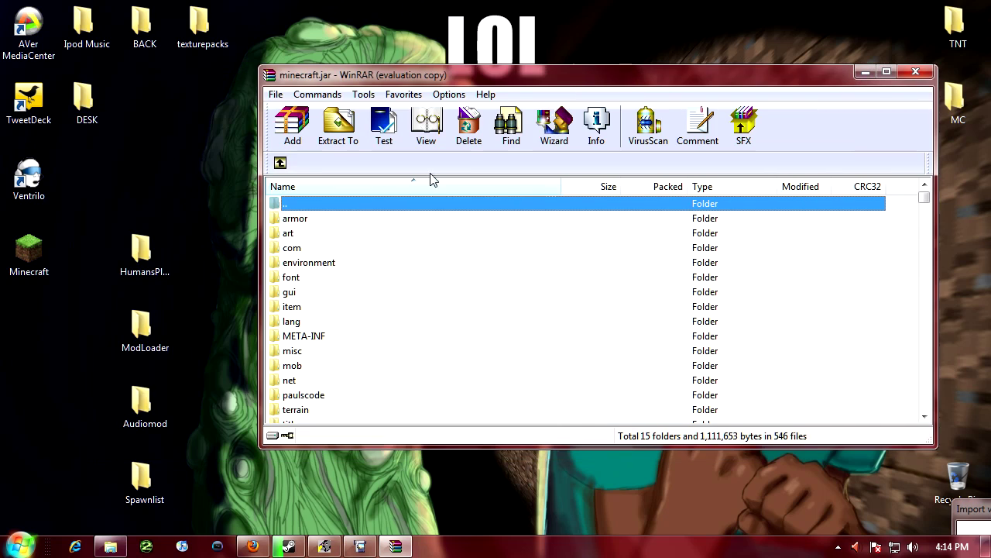
Step: Add all twelve ModLoader files into minecraft.jar, then close the ModLoader folder
double_click(142, 330)
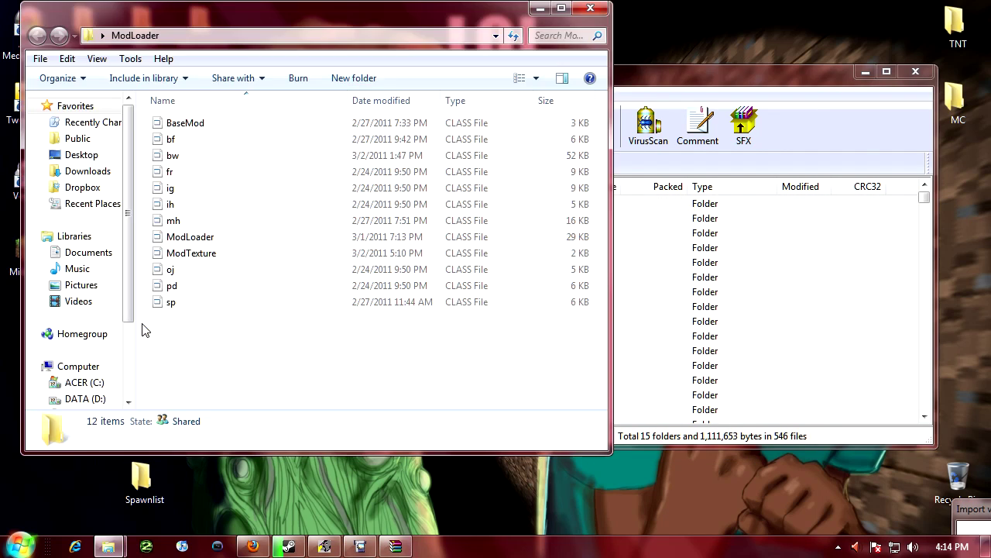
mouse_move(316, 23)
mouse_down()
mouse_move(534, 360)
mouse_move(305, 204)
mouse_move(261, 133)
mouse_move(0, 116)
mouse_up()
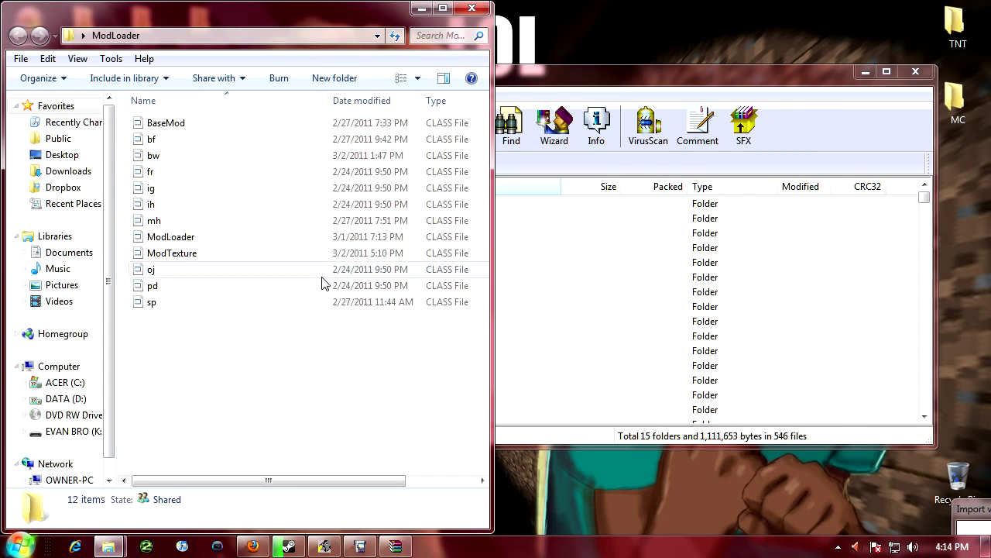
click(584, 71)
mouse_move(204, 351)
mouse_down()
mouse_move(168, 122)
mouse_move(546, 369)
mouse_up()
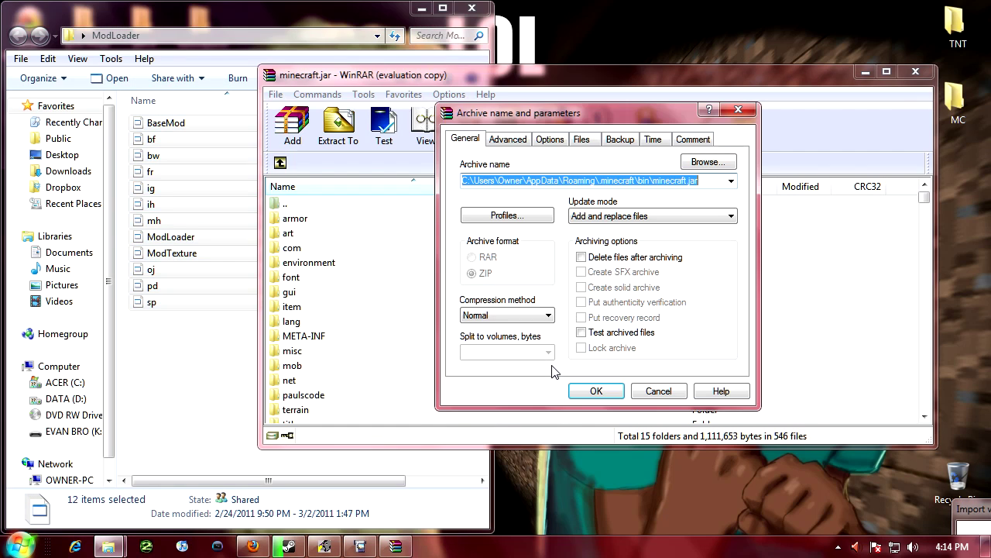
click(591, 392)
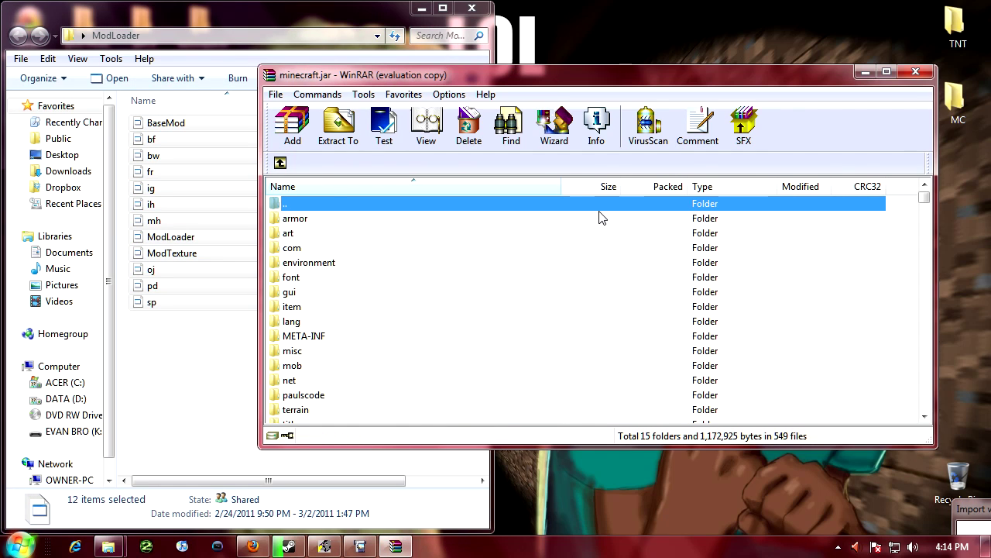
click(473, 8)
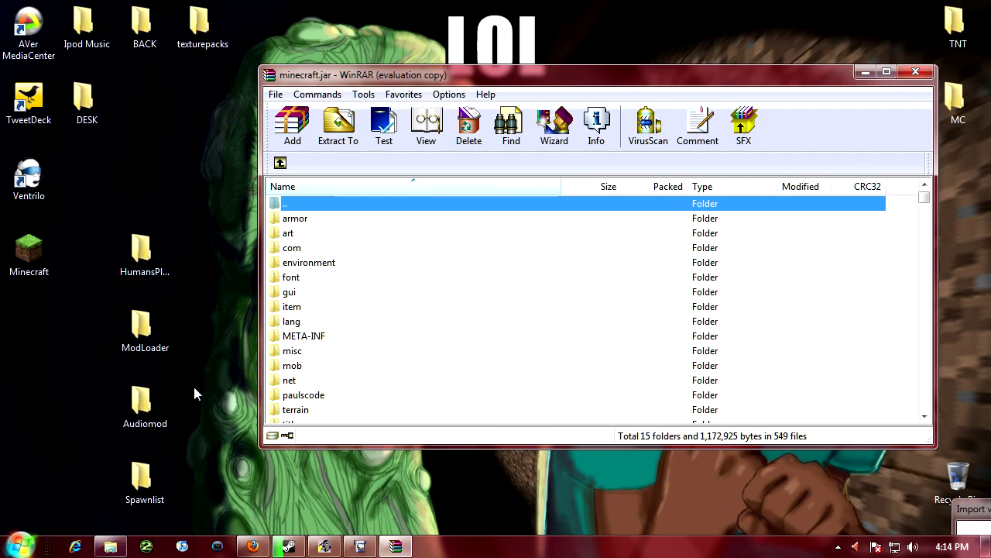
Step: Add the Audiomod files ibxm, paulscode and tm into minecraft.jar
click(150, 410)
double_click(150, 410)
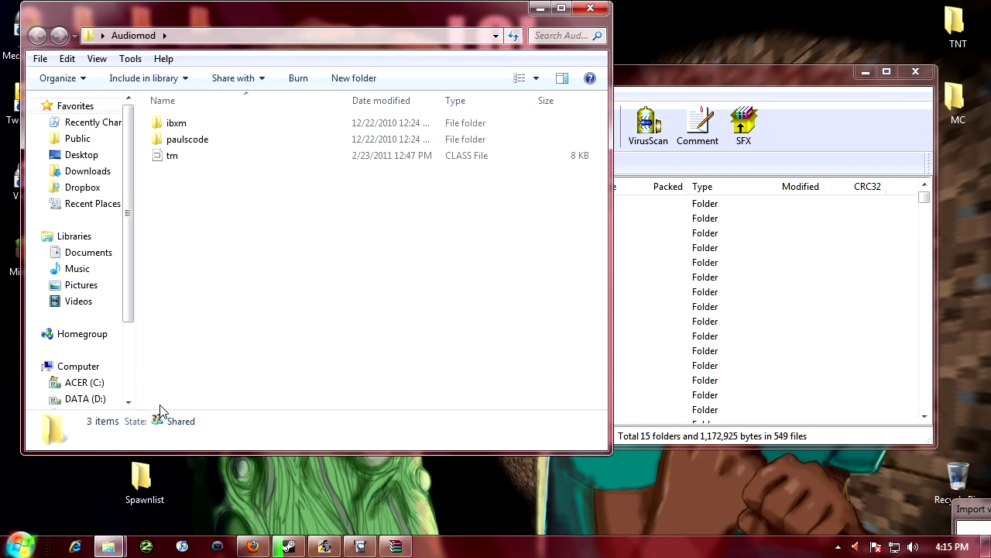
mouse_move(210, 195)
mouse_down()
mouse_move(182, 117)
mouse_move(201, 140)
mouse_move(728, 411)
mouse_move(724, 402)
mouse_up()
click(579, 396)
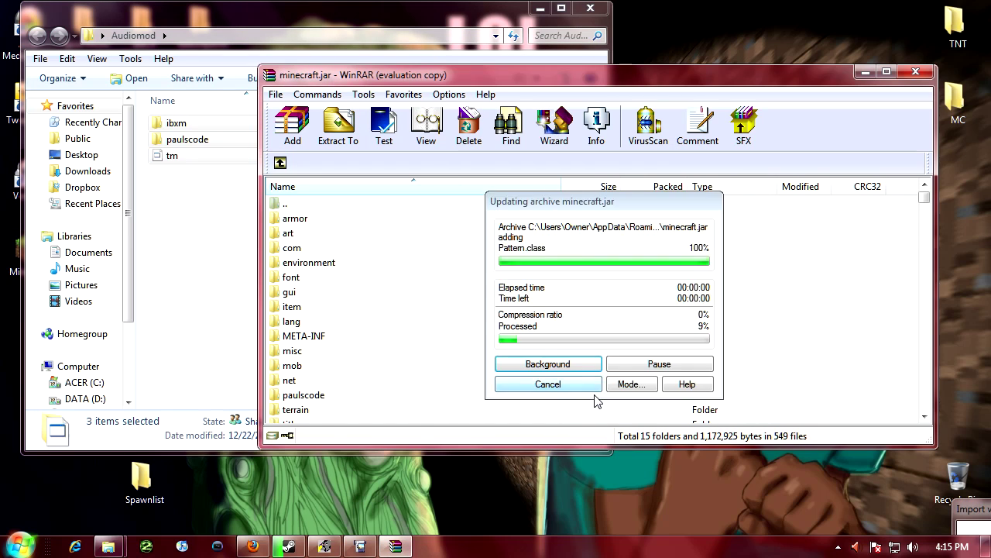
click(590, 8)
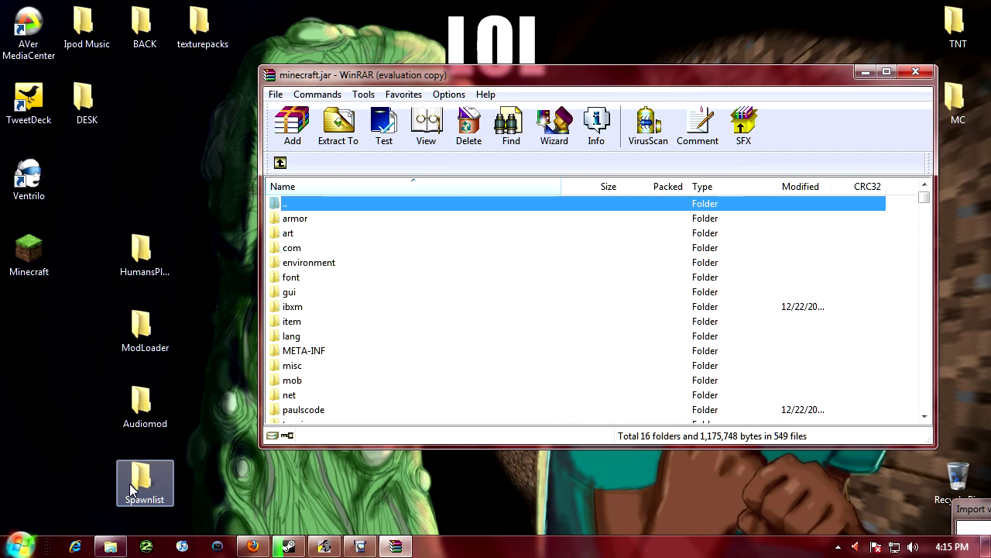
Step: Add the spawnlist file from the Spawnlist folder into minecraft.jar
double_click(130, 481)
mouse_move(202, 202)
mouse_down()
mouse_move(171, 166)
mouse_move(175, 124)
mouse_up()
drag(182, 122, 763, 361)
click(596, 390)
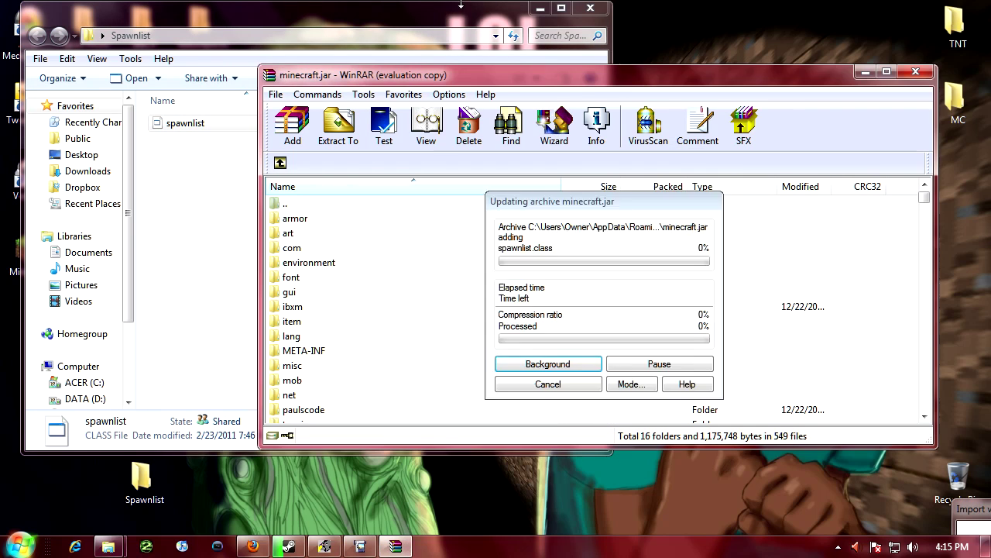
click(590, 7)
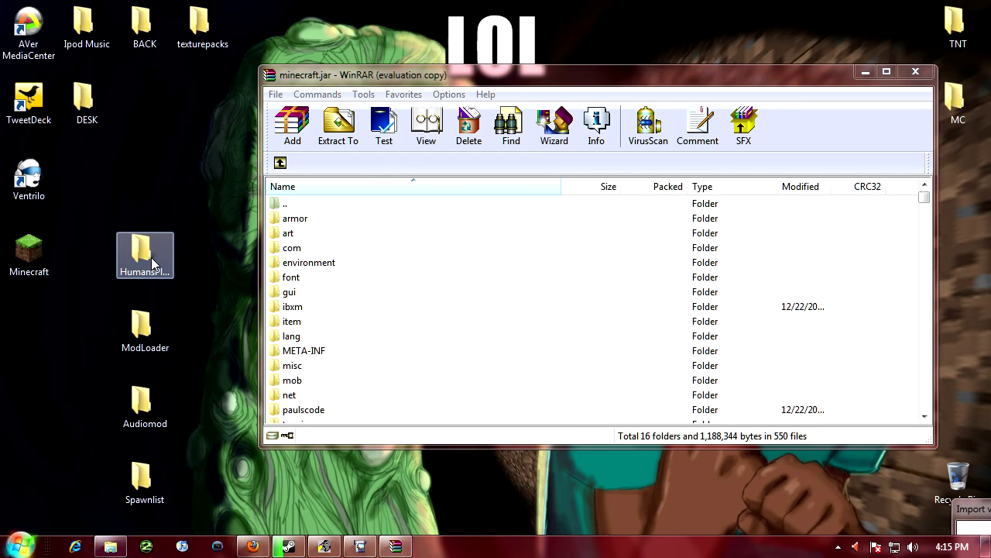
Step: Open HumansPlus_1.7.1's 'Files to inject to minecraft.jar' folder
double_click(151, 257)
click(653, 73)
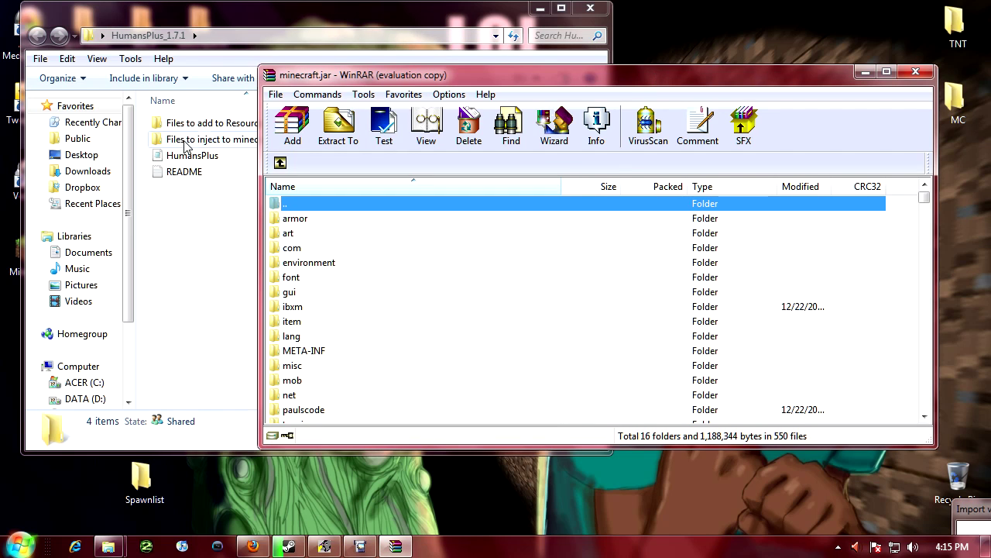
click(199, 183)
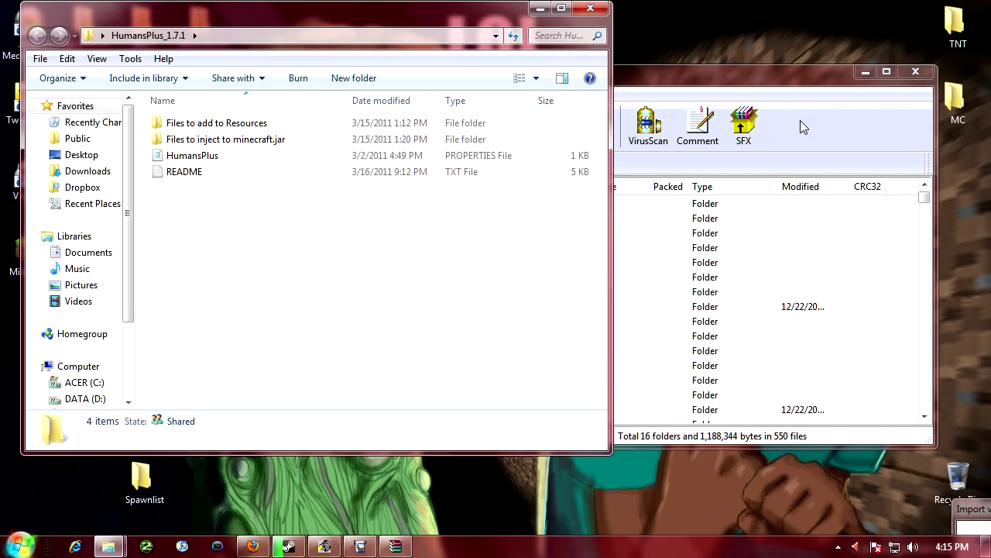
double_click(216, 145)
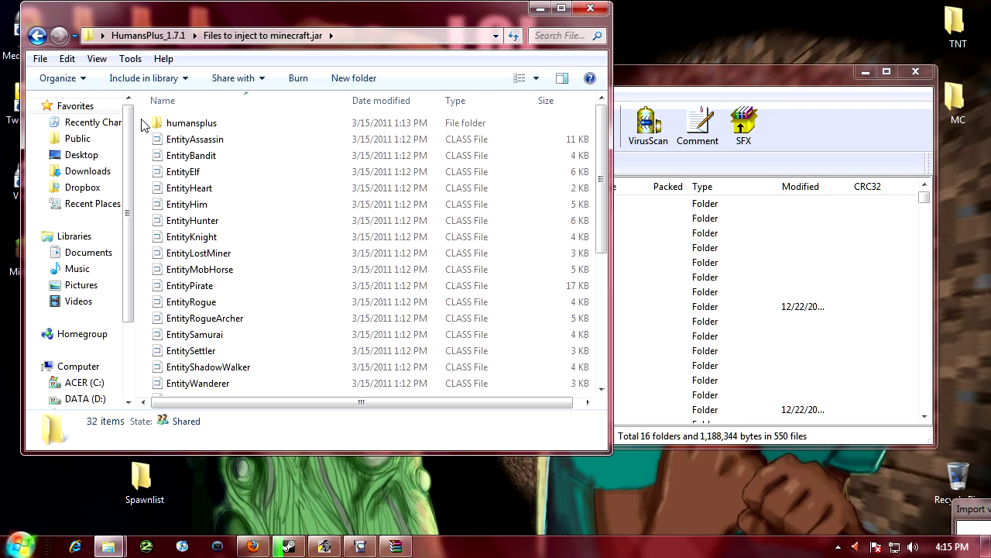
Step: Add all 32 inject files, including the humansplus folder, into minecraft.jar
mouse_move(148, 116)
mouse_down()
mouse_move(256, 233)
mouse_move(279, 456)
mouse_move(273, 440)
mouse_up()
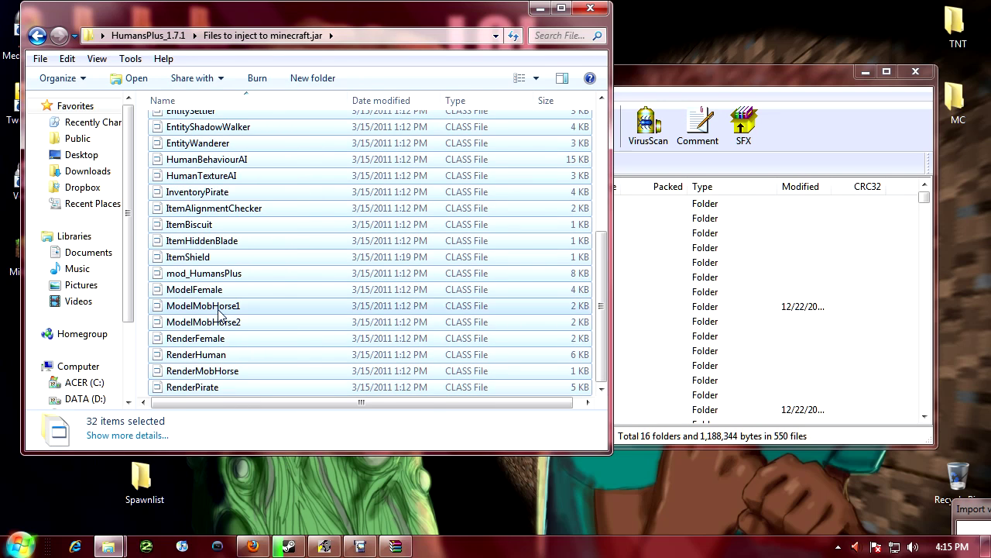
mouse_move(221, 317)
mouse_down()
mouse_move(547, 365)
mouse_move(682, 364)
mouse_up()
click(597, 390)
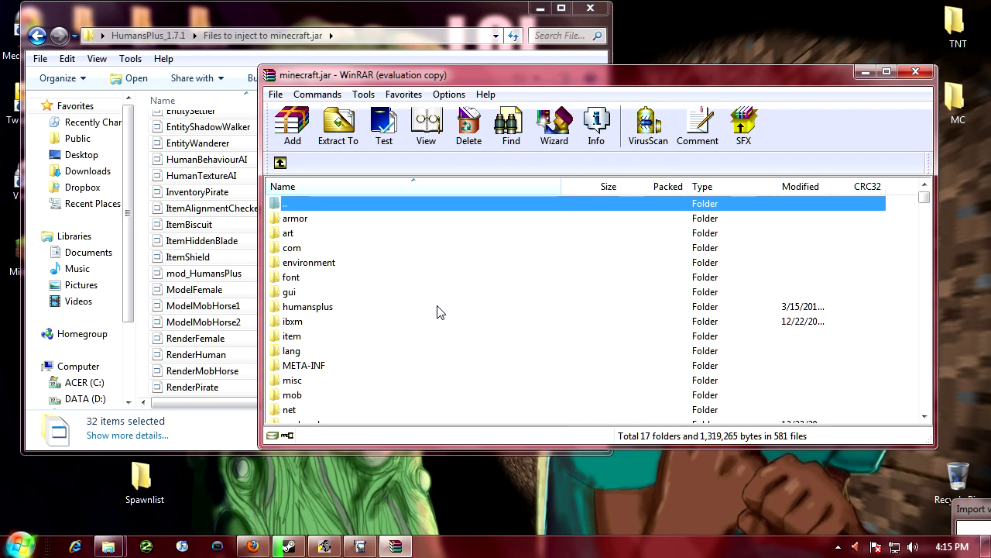
click(217, 57)
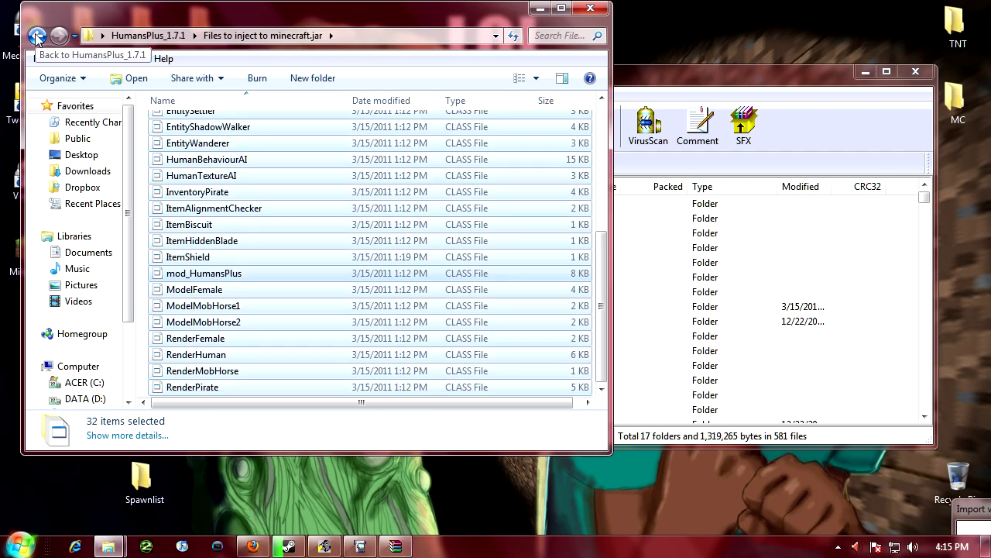
click(37, 36)
Step: Open 'Files to add to Resources' and, via %appdata%, the .minecraft\resources folder
click(275, 224)
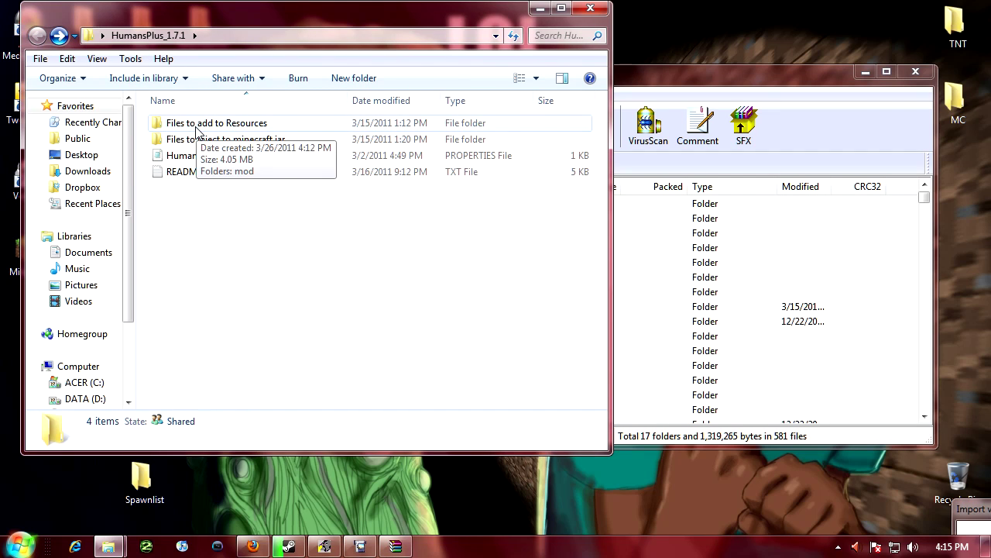
double_click(195, 130)
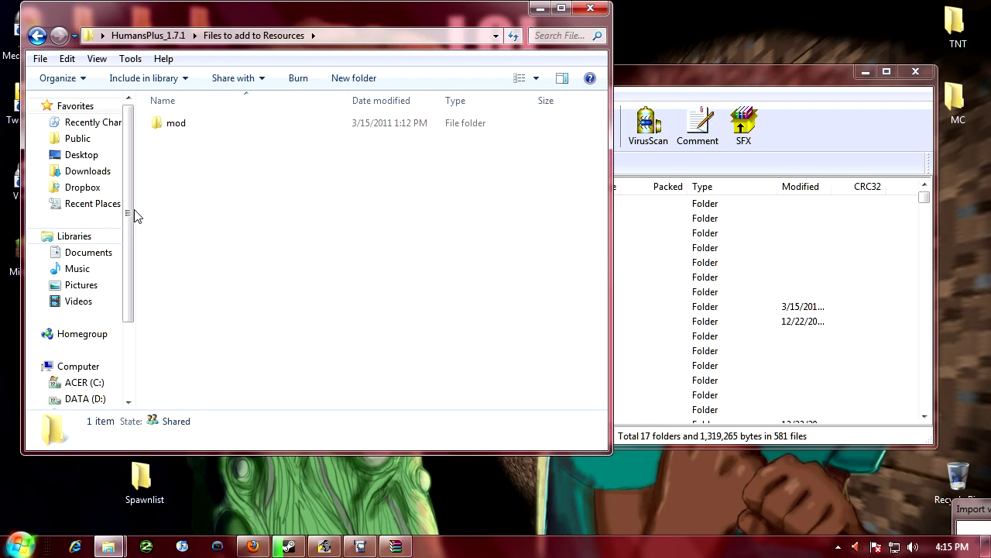
click(13, 552)
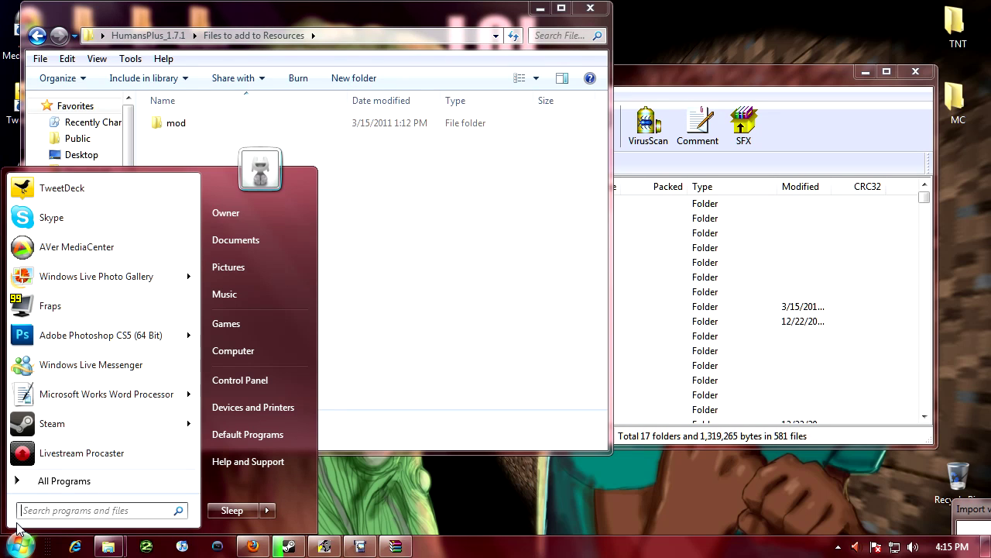
text(%appd)
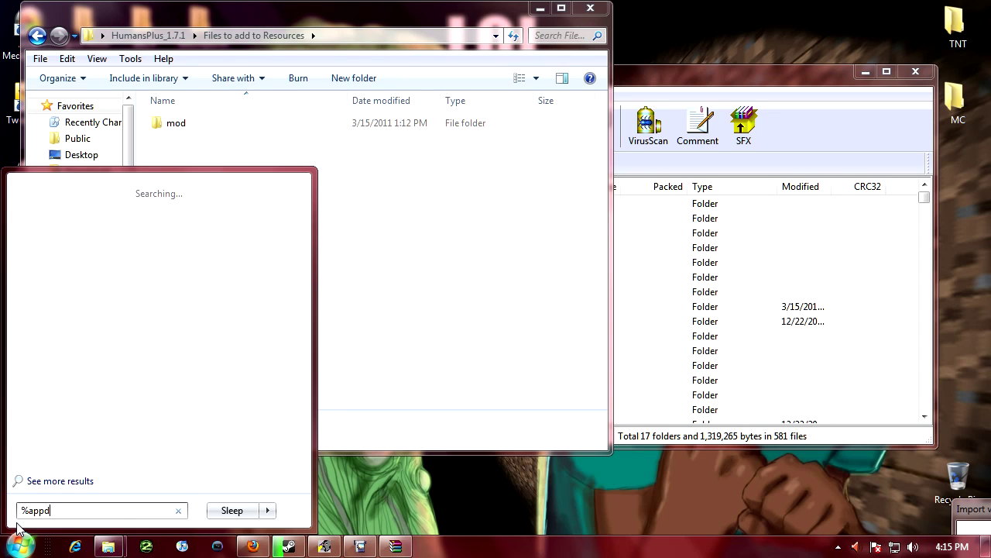
text(ata%)
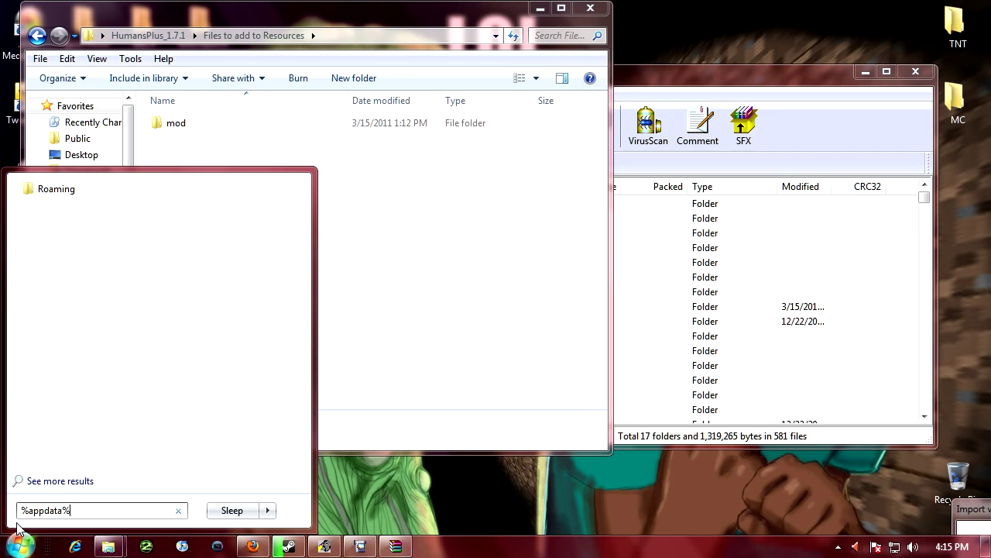
key(Return)
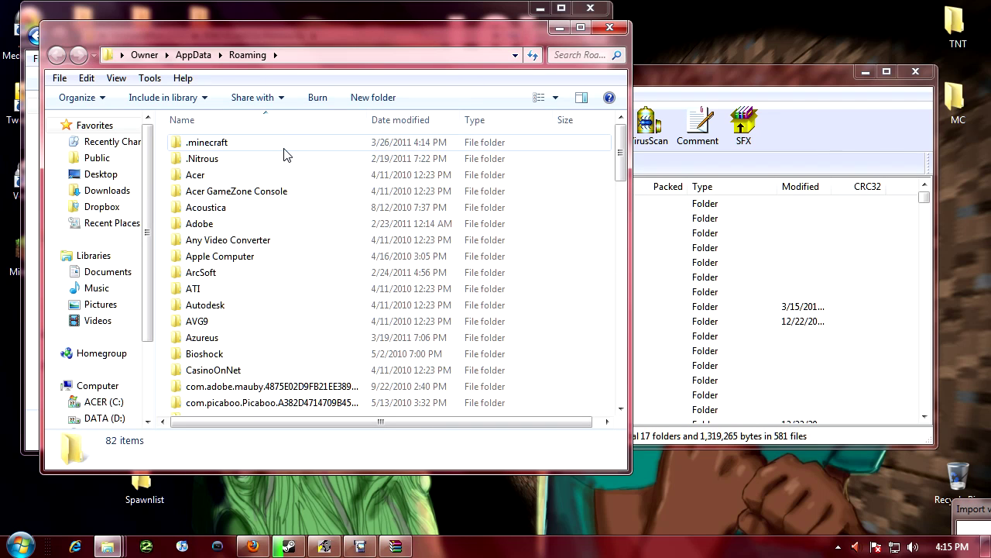
double_click(284, 147)
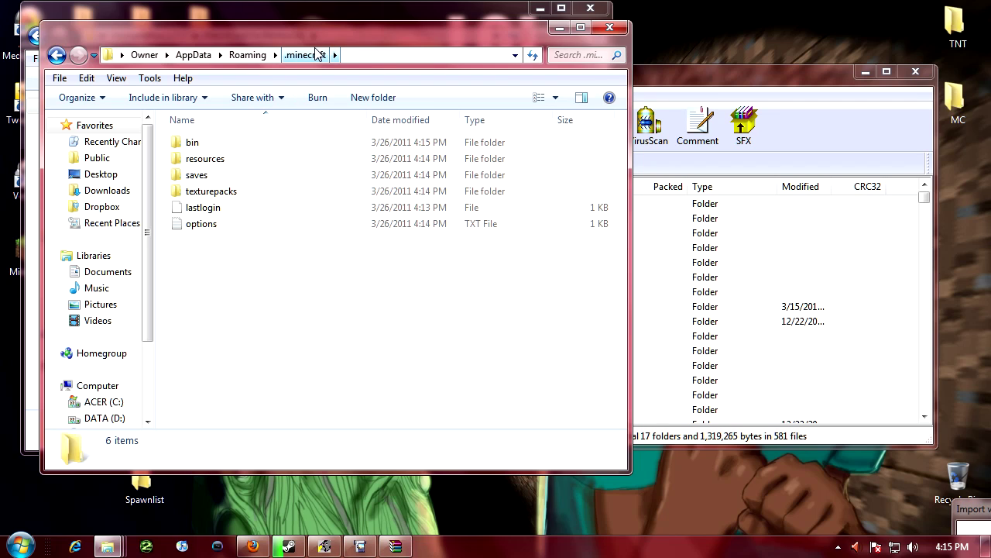
double_click(219, 160)
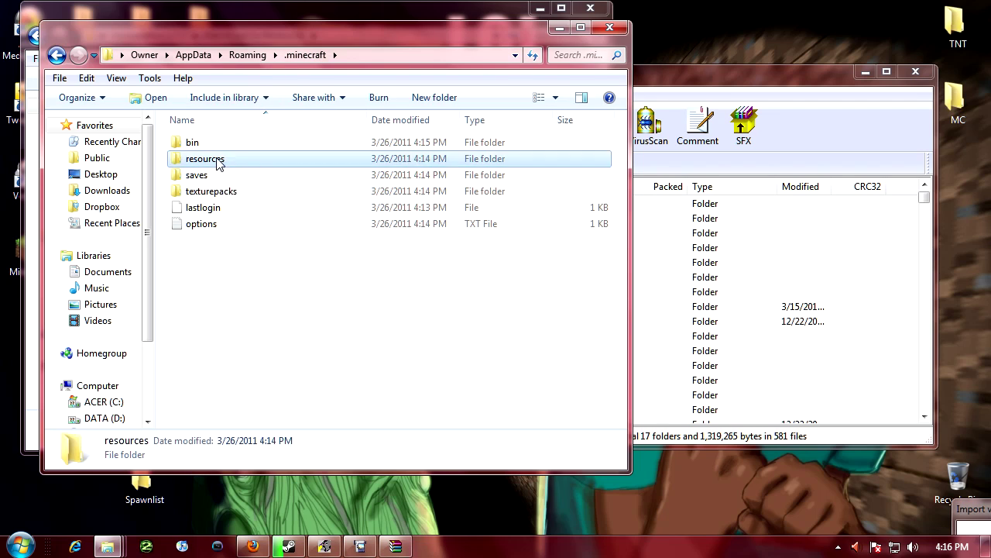
Step: Move the Humans+ mod folder into .minecraft\resources and close both Explorer windows
drag(509, 165, 624, 143)
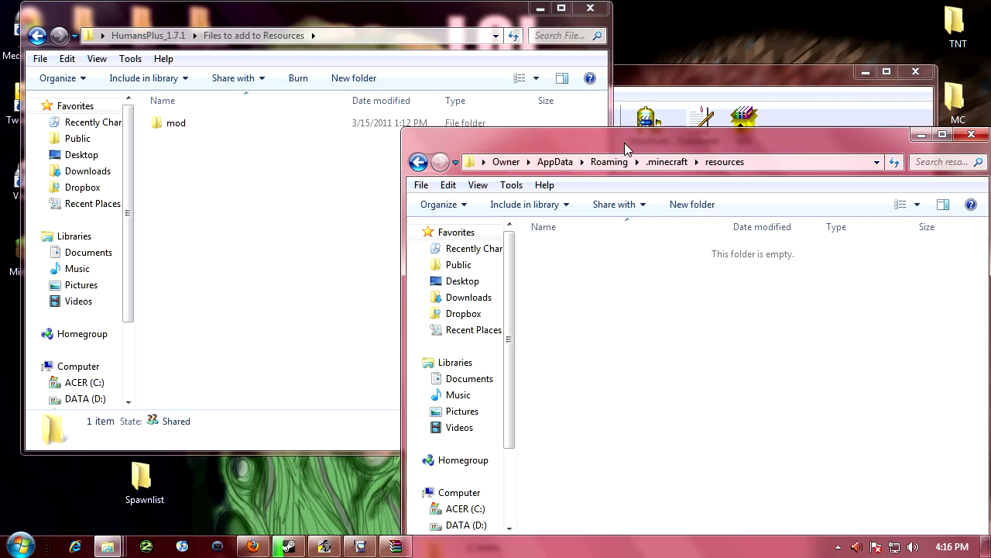
mouse_move(172, 128)
mouse_down()
mouse_move(247, 144)
mouse_move(627, 327)
mouse_up()
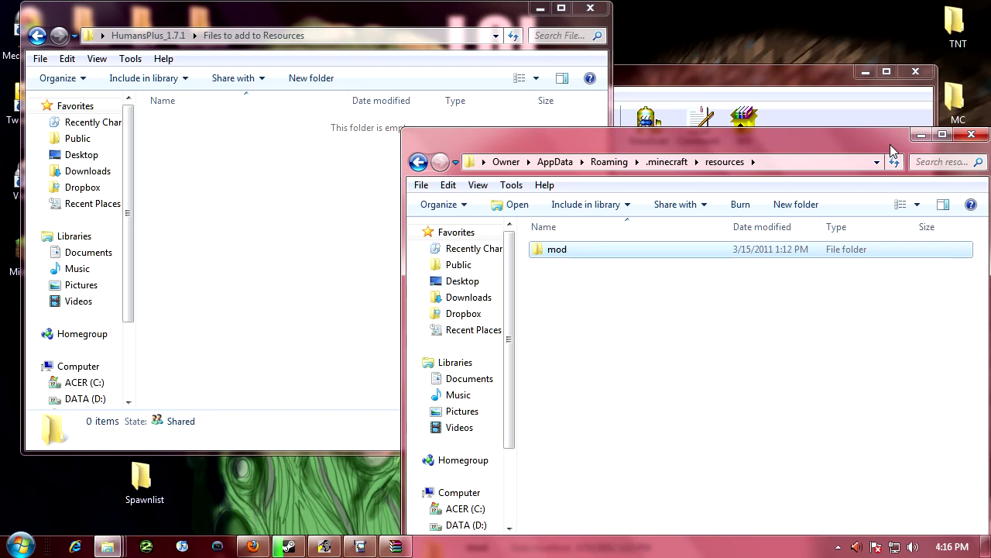
click(972, 136)
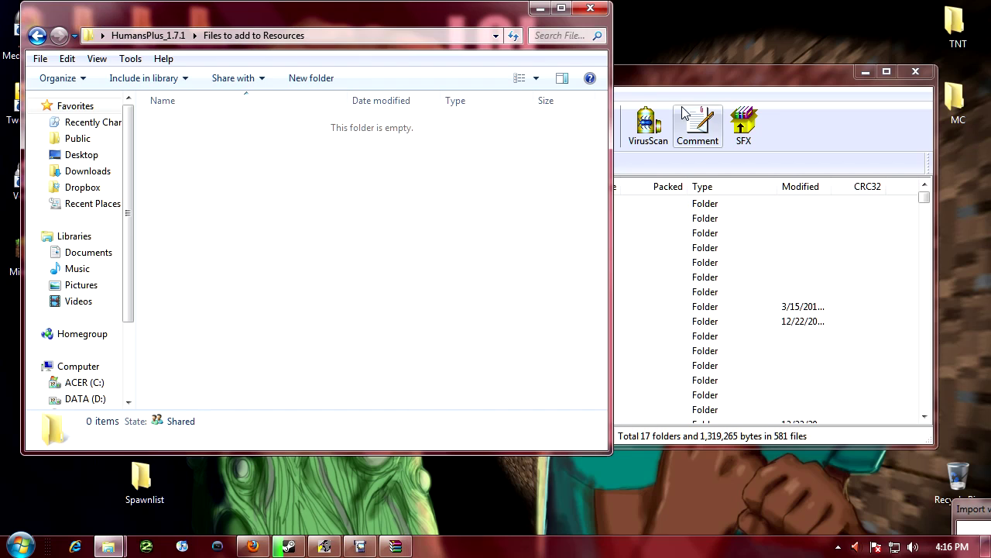
click(591, 8)
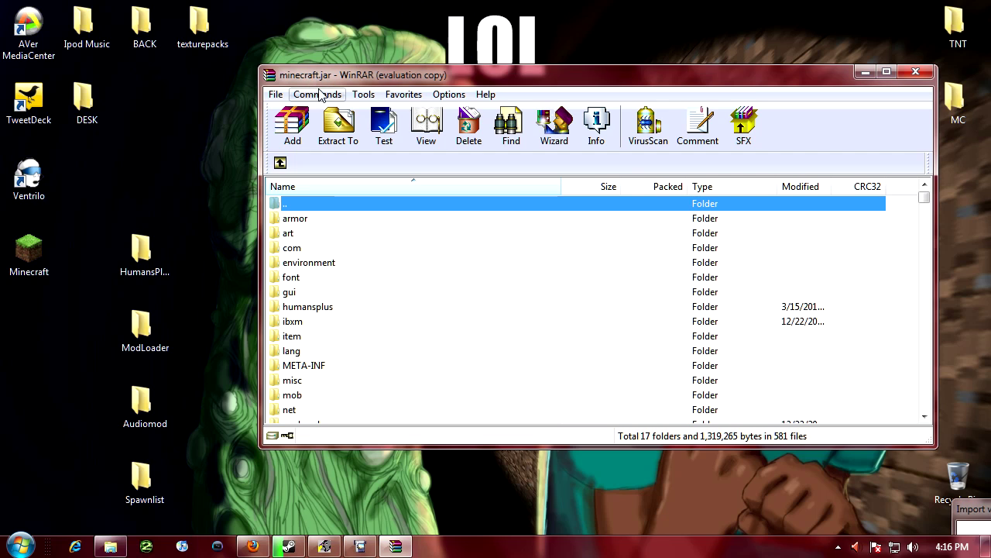
Step: Delete the META-INF folder from minecraft.jar, confirming with Yes, and close WinRAR
click(320, 367)
scroll(319, 367, down, 1)
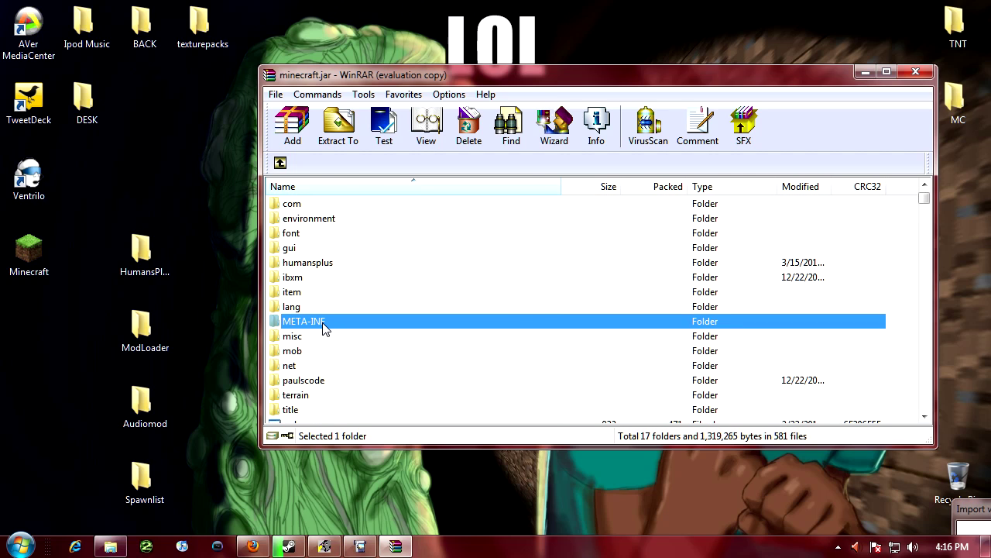
right_click(323, 326)
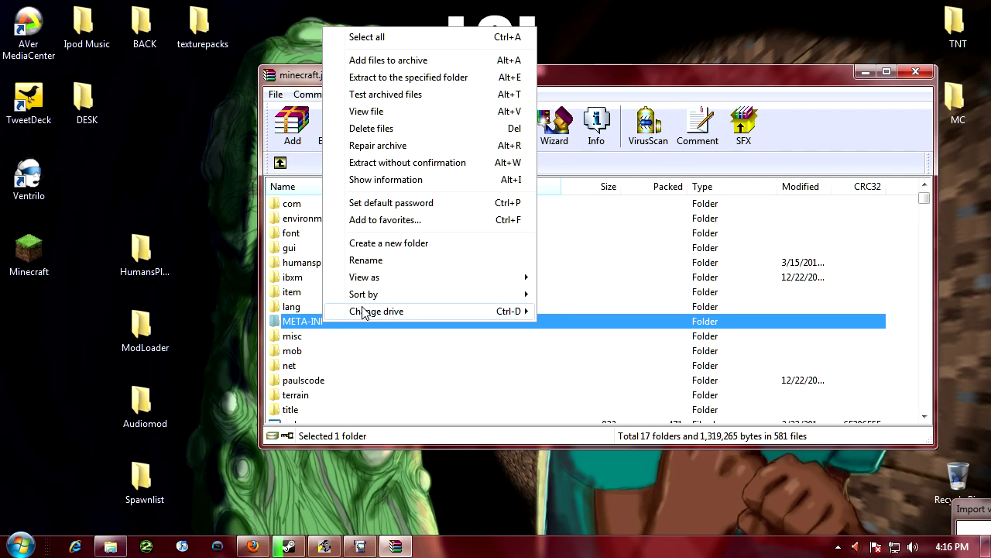
click(307, 328)
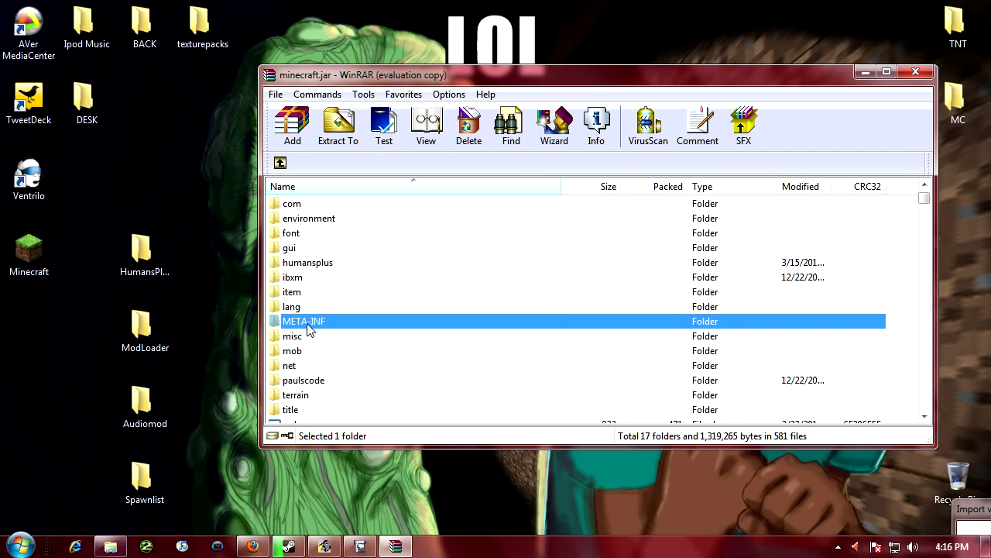
key(Delete)
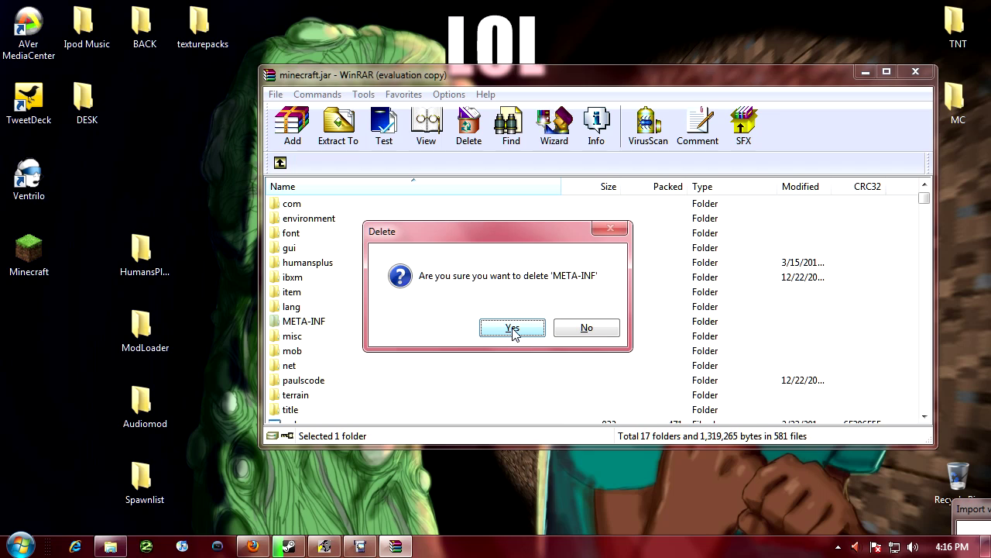
click(513, 330)
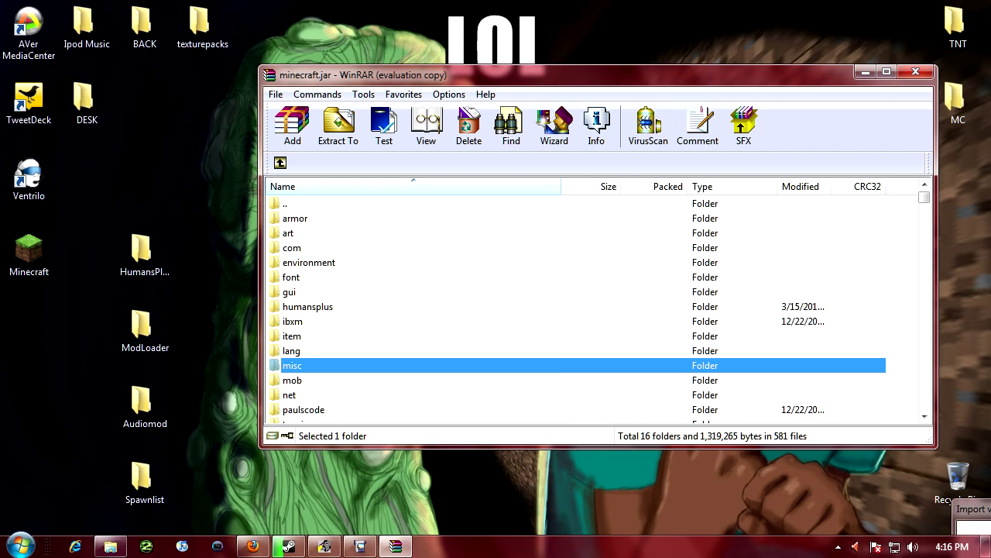
click(923, 71)
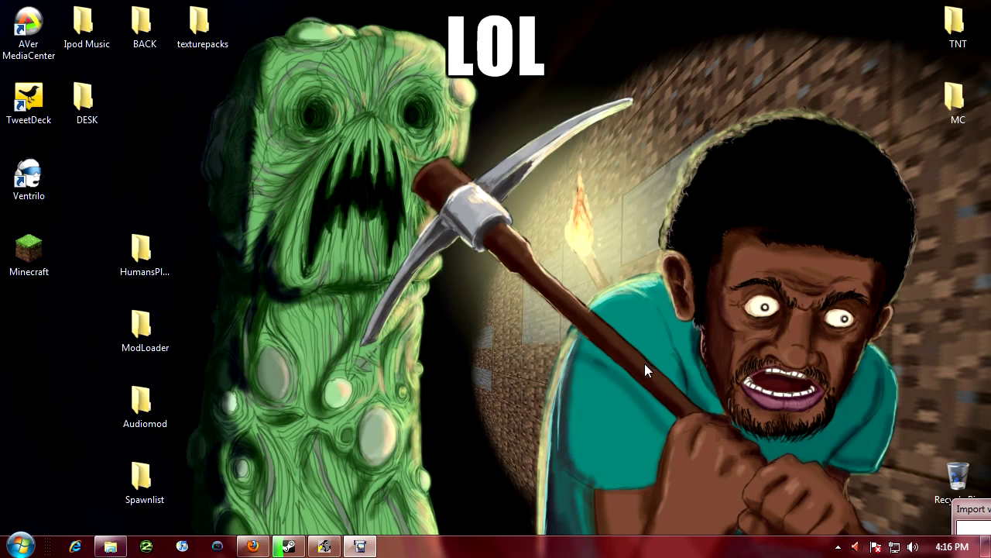
Step: Launch modded Minecraft, generate a new singleplayer world, and respawn after dying
click(324, 546)
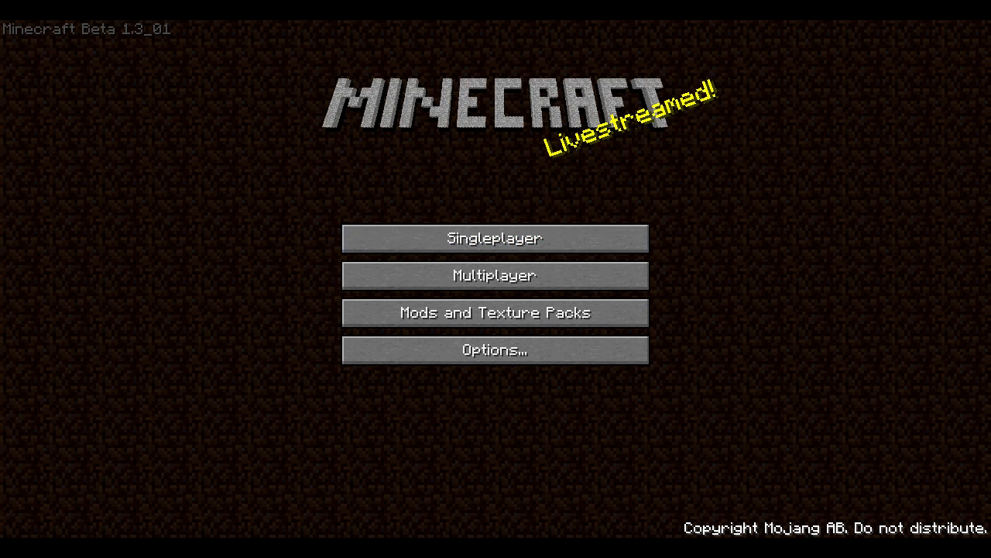
click(495, 238)
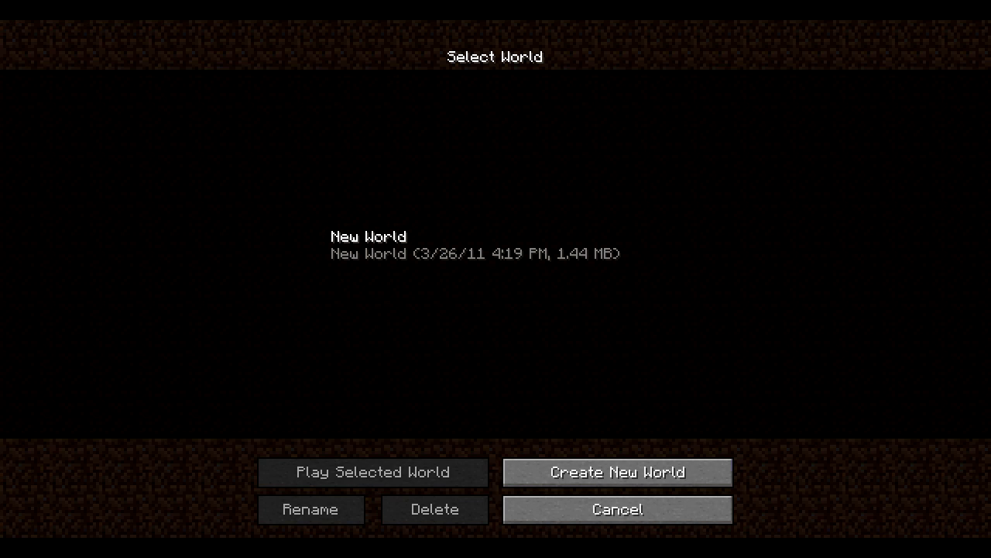
click(618, 472)
click(495, 331)
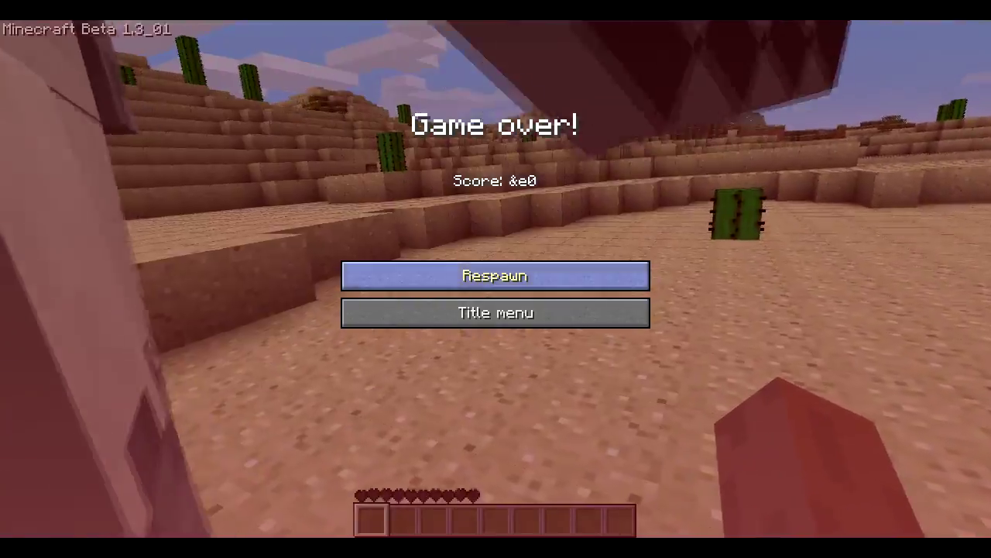
click(495, 276)
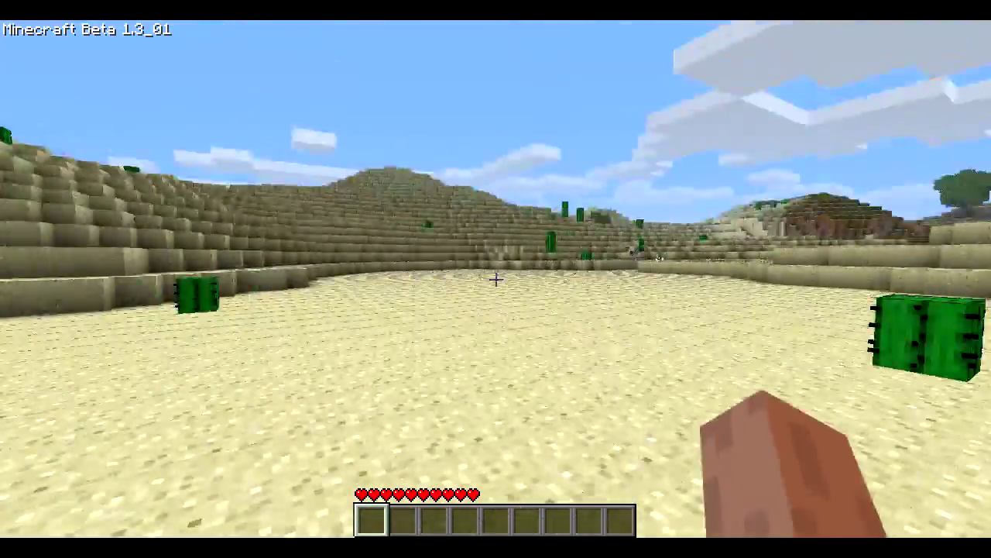